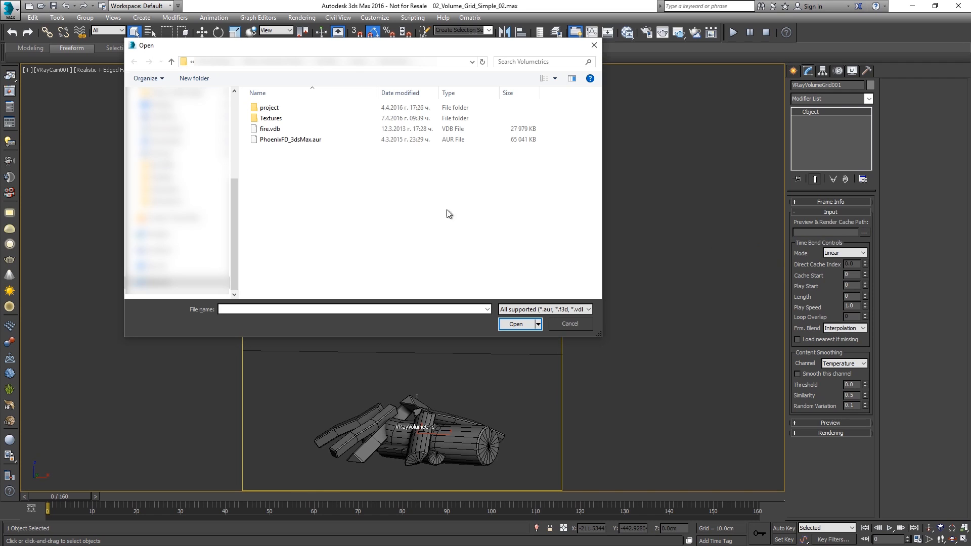
- Load fire.vdb as the volume grid's cache file with the Houdini Fire/Smoke render preset
{"action": "left_click", "coordinate": [330, 130]}
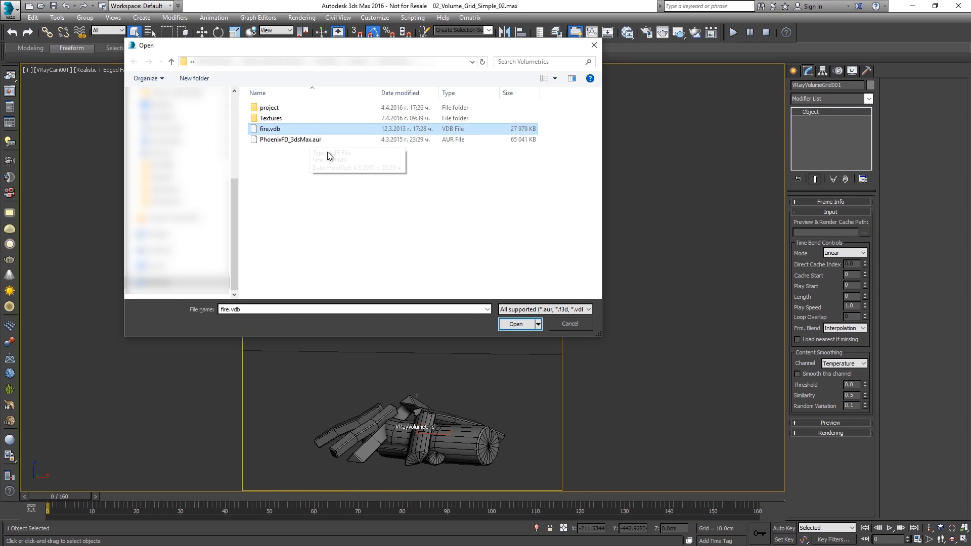
{"action": "left_click", "coordinate": [512, 326]}
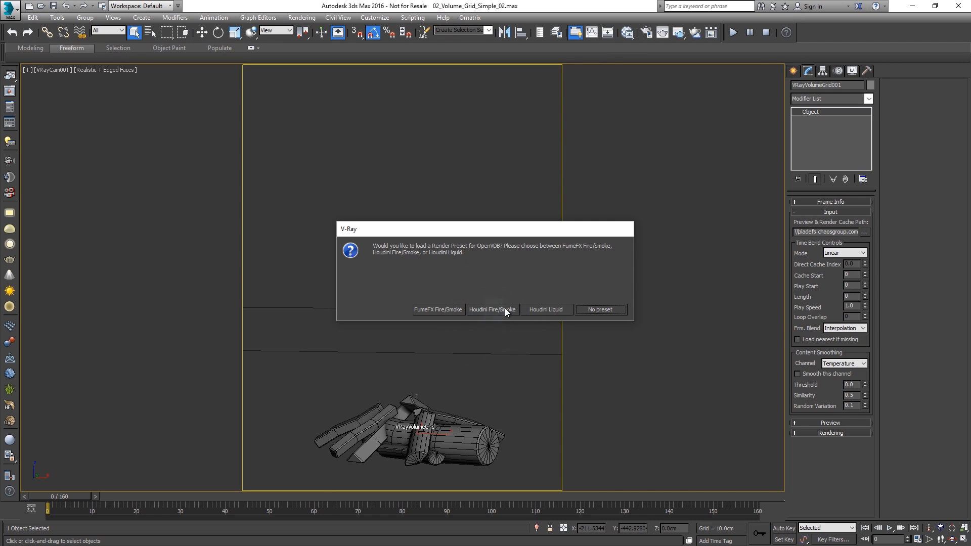
{"action": "left_click", "coordinate": [506, 310]}
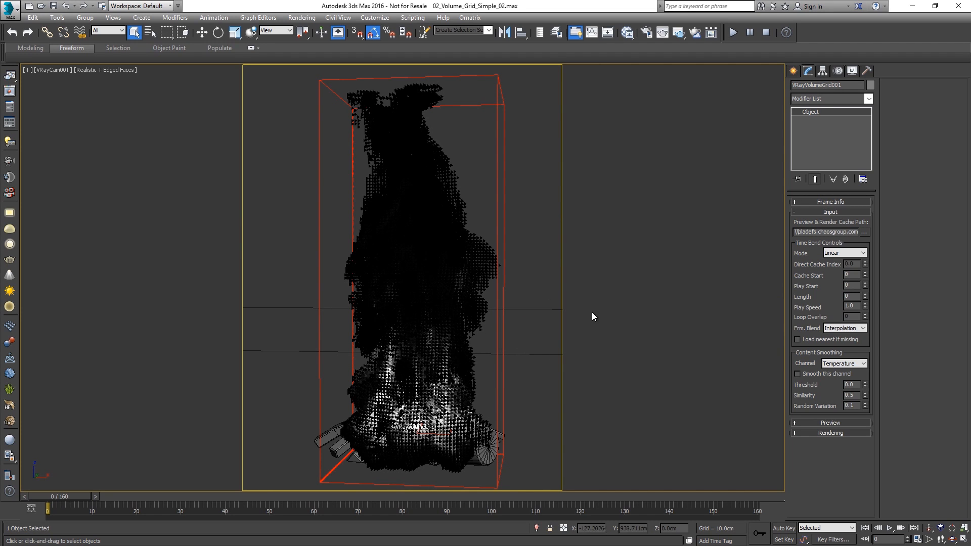
- Apply the Fire/Smoke .vdb from Houdini render preset to the volume grid, overwriting its render settings
{"action": "left_click", "coordinate": [811, 434]}
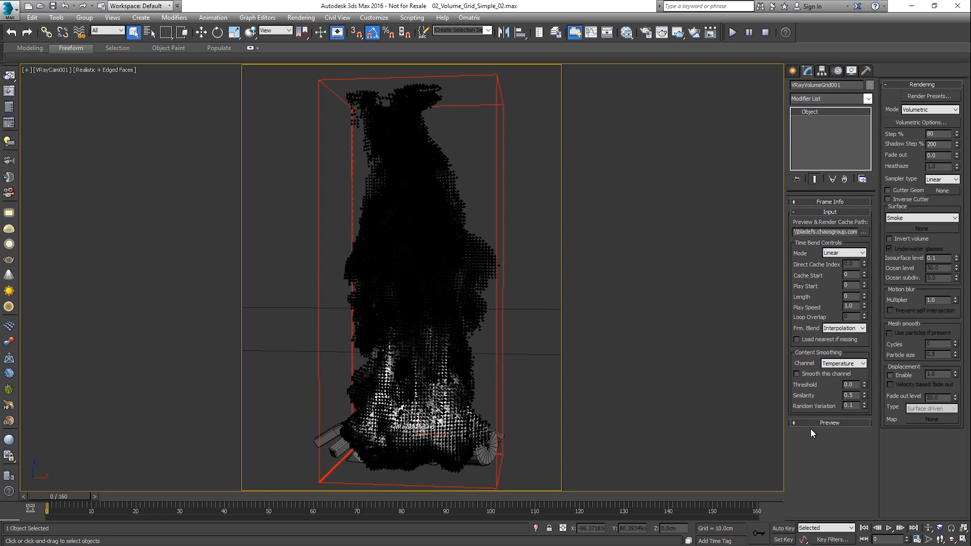
{"action": "left_click", "coordinate": [908, 96]}
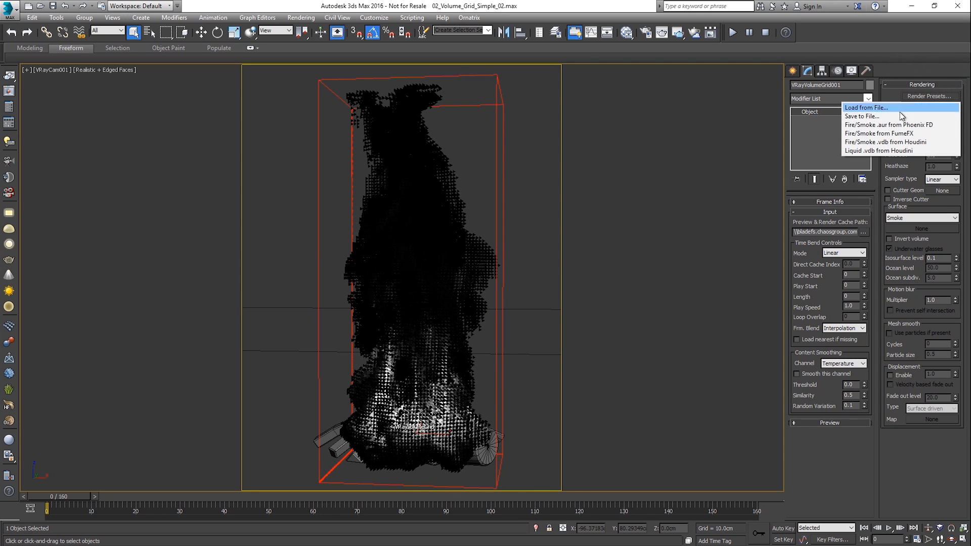
{"action": "left_click", "coordinate": [894, 143]}
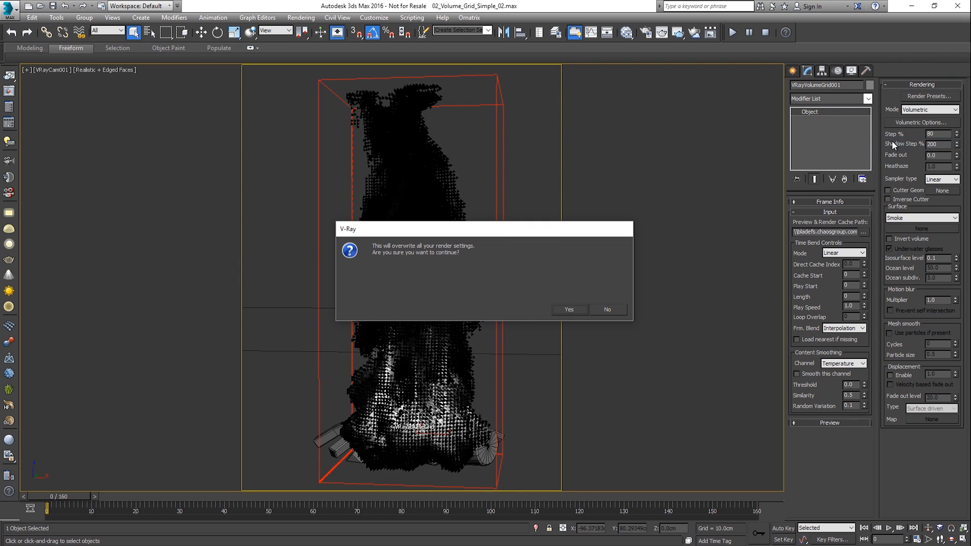
{"action": "left_click", "coordinate": [581, 312]}
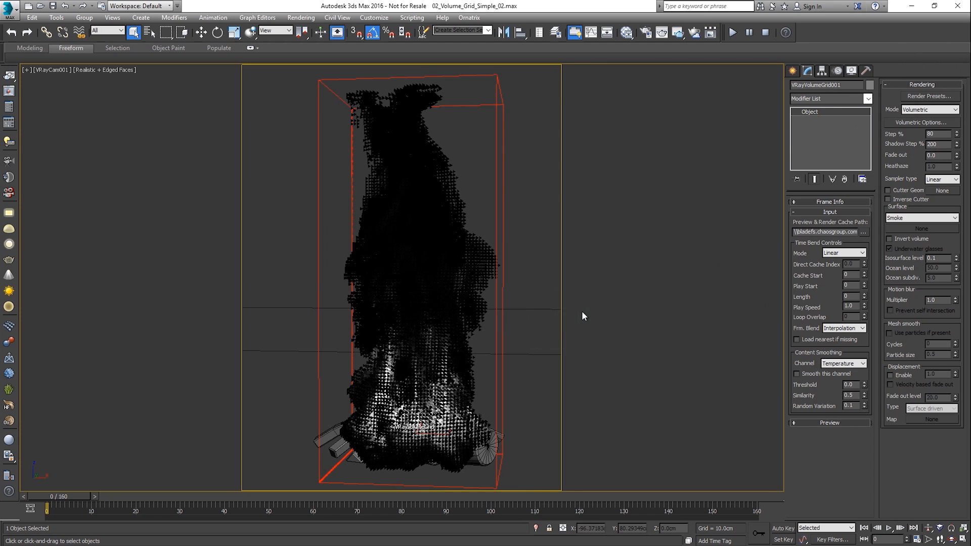
- Show the volume grid's frame info and expand its preview settings
{"action": "left_click", "coordinate": [834, 203]}
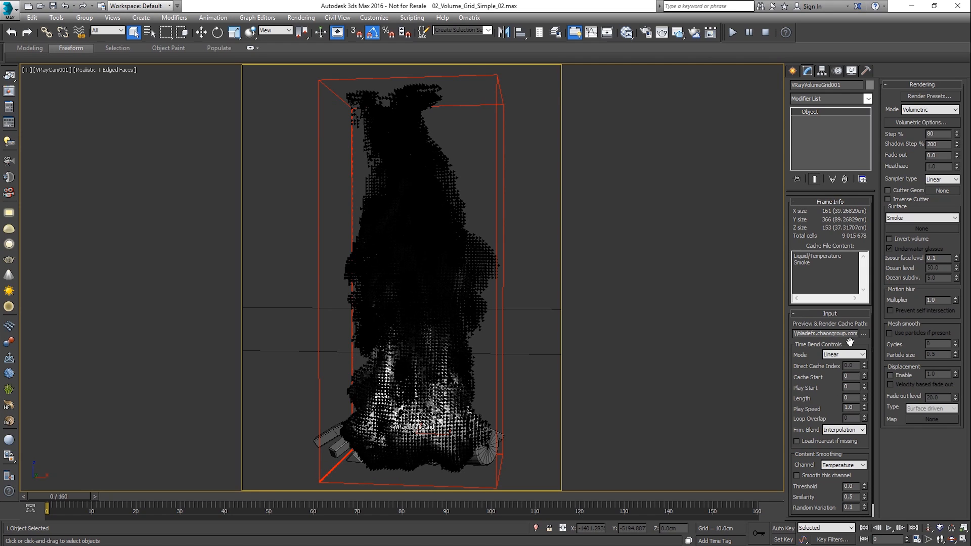
{"action": "scroll", "coordinate": [834, 404], "scroll_direction": "down", "scroll_amount": 1}
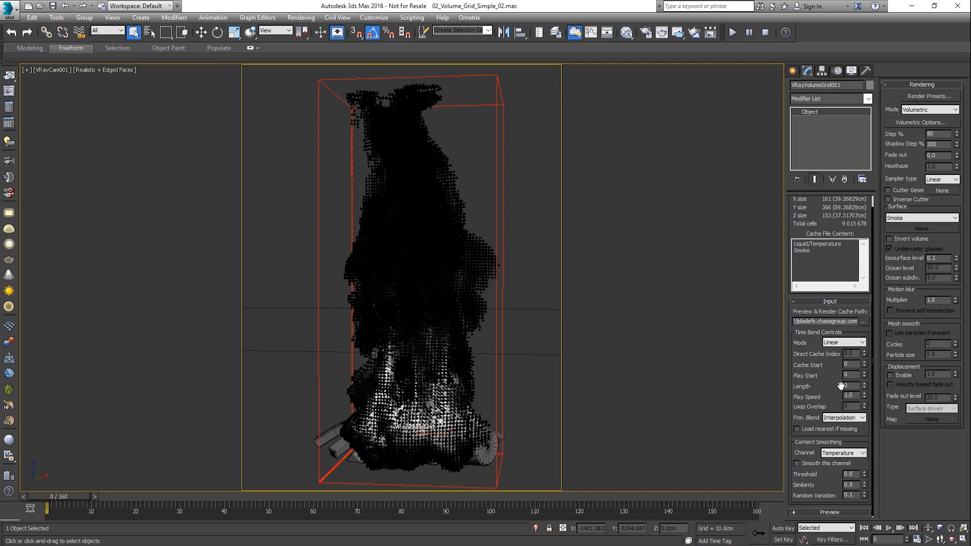
{"action": "left_click", "coordinate": [829, 511]}
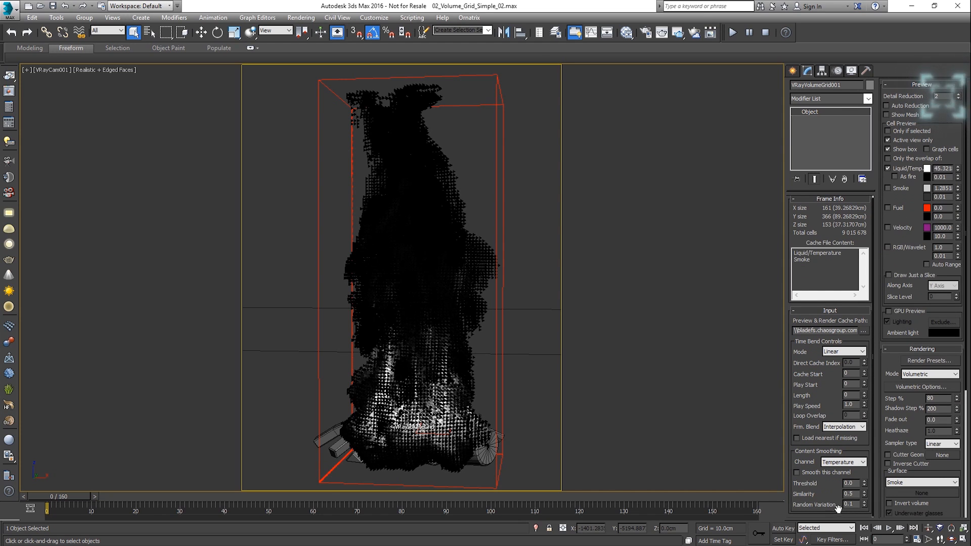
- Raise the preview's Detail Reduction to 6 and return it to 2
{"action": "left_click", "coordinate": [957, 95]}
{"action": "left_click", "coordinate": [957, 95]}
{"action": "left_click", "coordinate": [958, 95]}
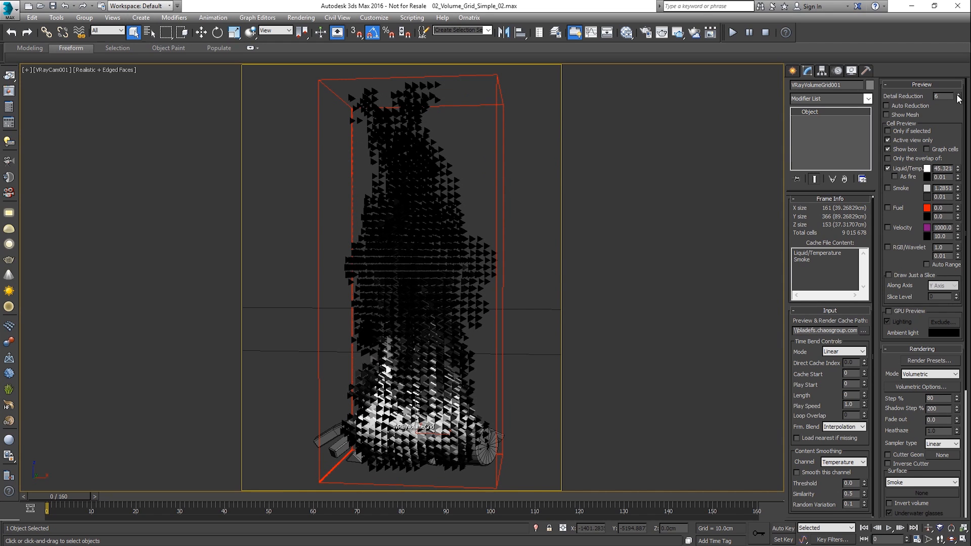
{"action": "left_click", "coordinate": [959, 100]}
{"action": "left_click", "coordinate": [959, 101]}
{"action": "left_click", "coordinate": [958, 100]}
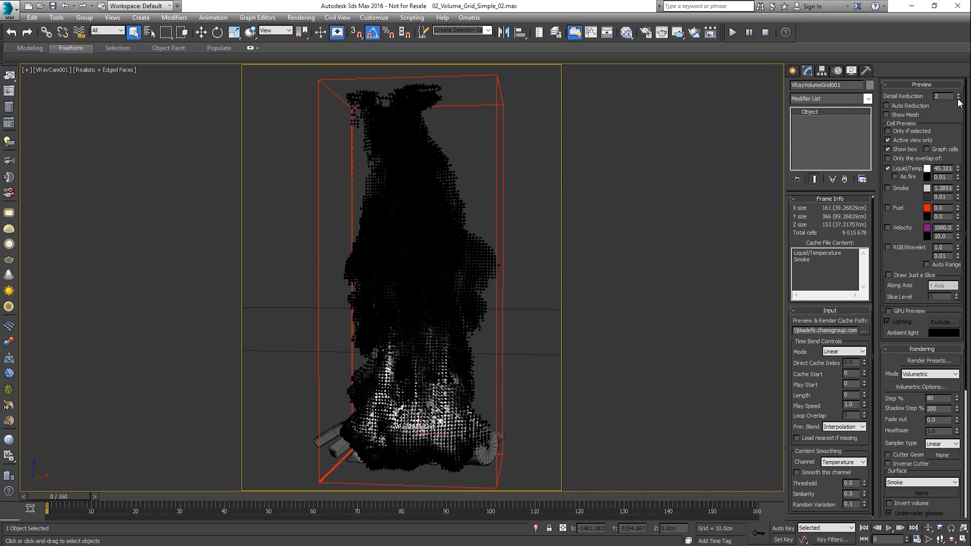
- Enable Auto Reduction and Auto Range for the cell preview, trying a lower Liquid/Temperature limit of 1.11 in between
{"action": "left_click", "coordinate": [925, 108]}
{"action": "left_click_drag", "start_coordinate": [957, 176], "coordinate": [952, 121]}
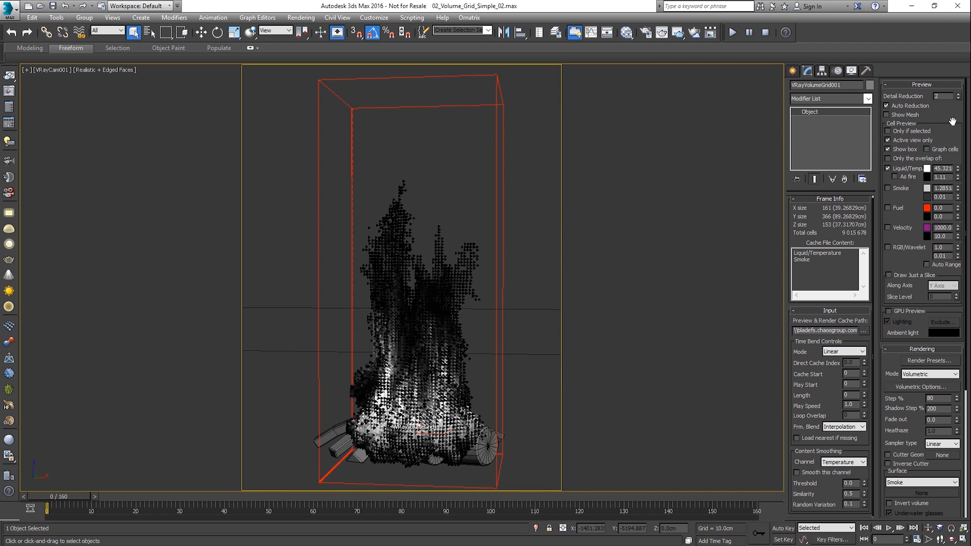
{"action": "left_click", "coordinate": [947, 265]}
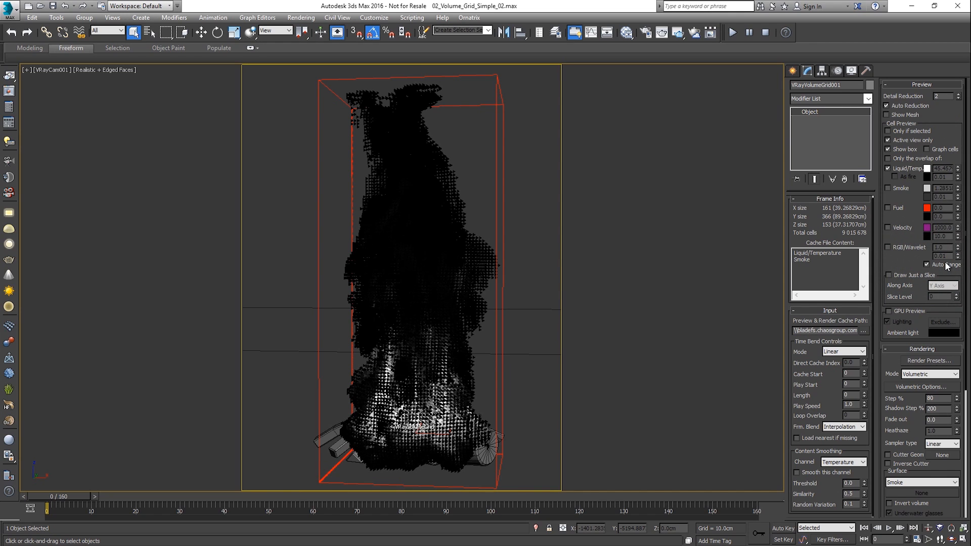
- Preview just a slice along the Z axis at Detail Reduction 0, raise the slice level to 51, and turn slice drawing off
{"action": "left_click", "coordinate": [919, 275]}
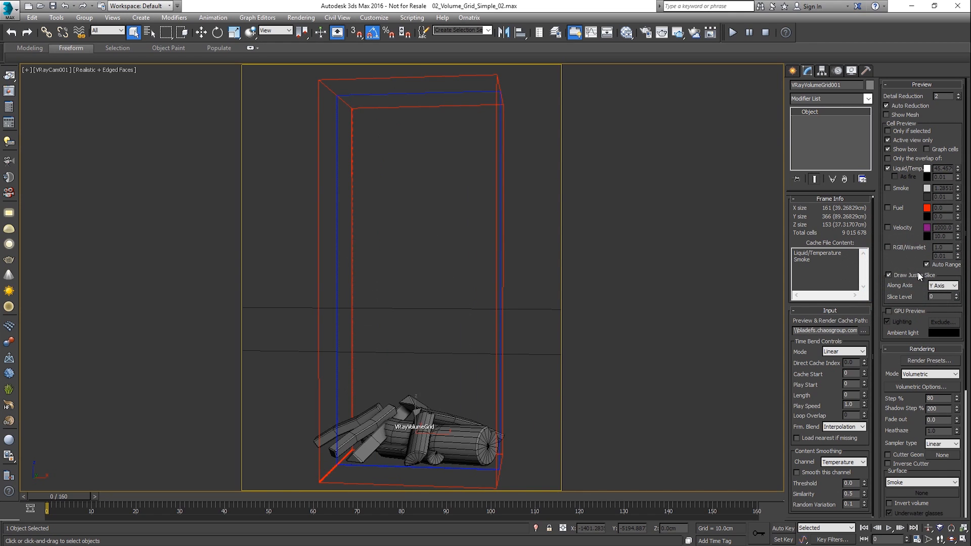
{"action": "left_click", "coordinate": [941, 286]}
{"action": "left_click", "coordinate": [944, 310]}
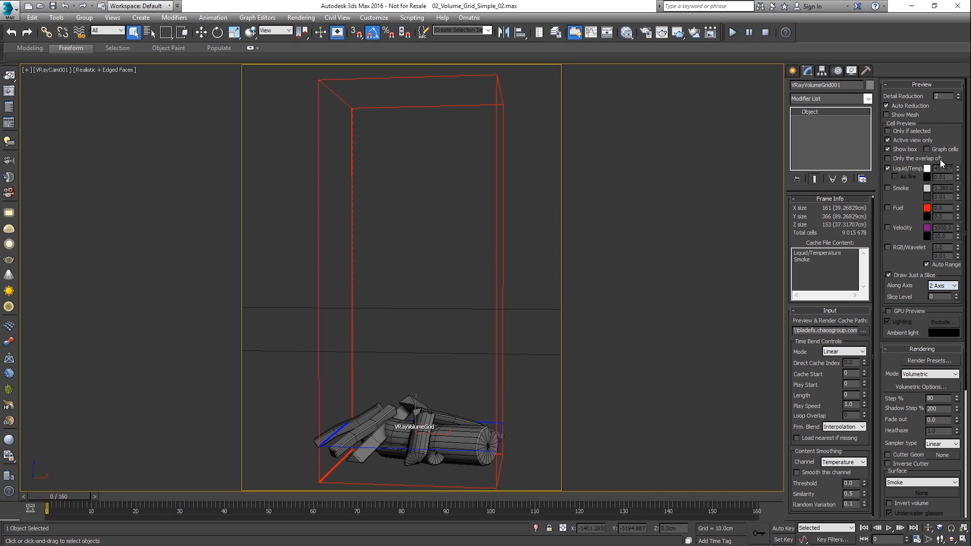
{"action": "right_click", "coordinate": [958, 96]}
{"action": "left_click_drag", "start_coordinate": [958, 299], "coordinate": [953, 270]}
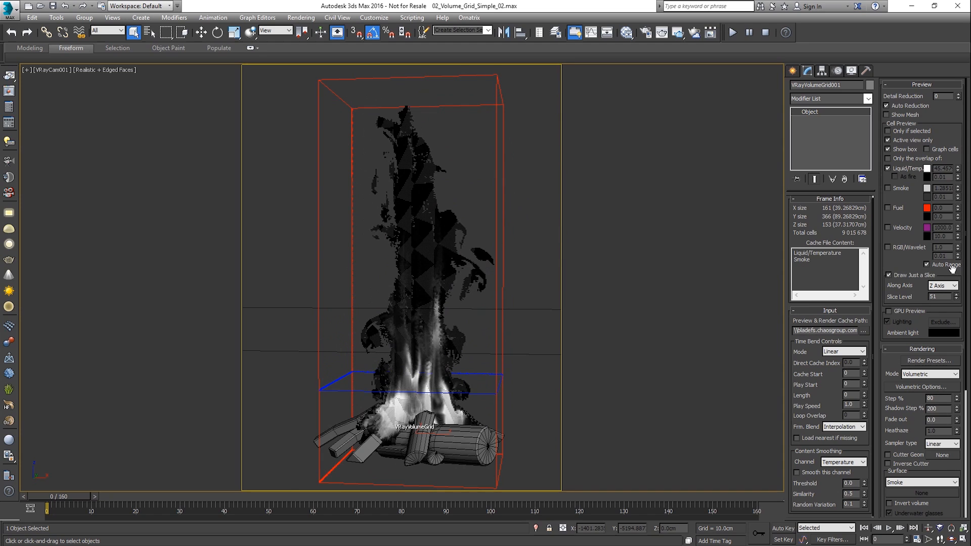
{"action": "left_click", "coordinate": [919, 276]}
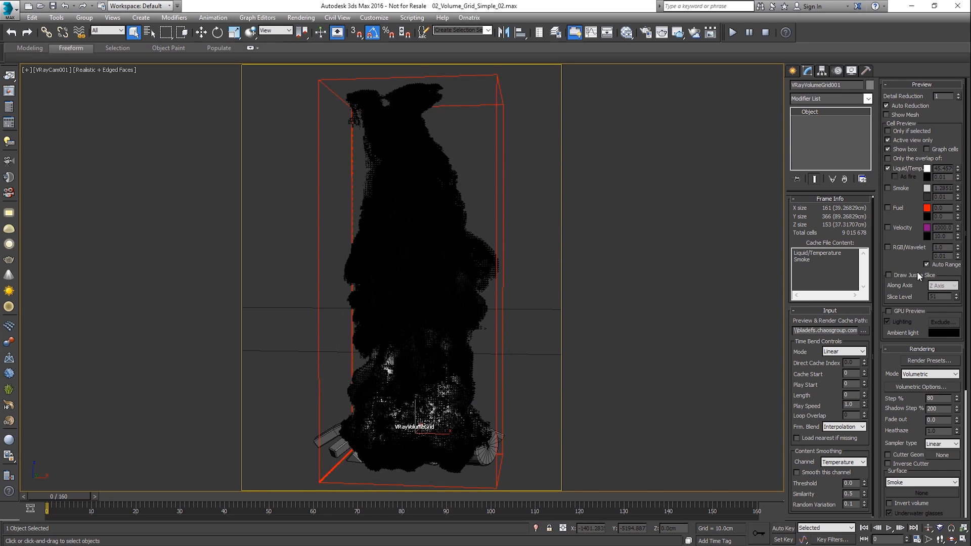
- Enable GPU Preview for the volume grid and start rendering the scene in the V-Ray frame buffer
{"action": "left_click", "coordinate": [909, 310]}
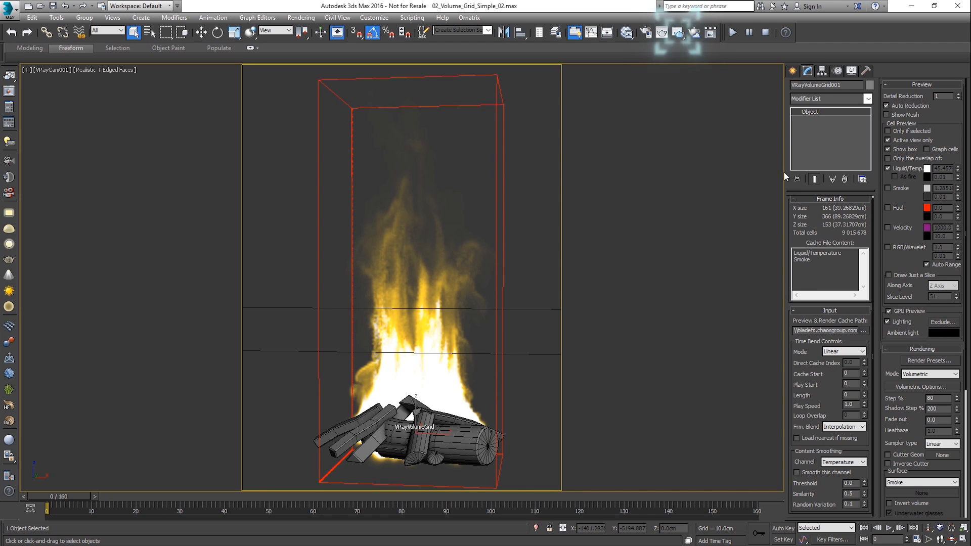
{"action": "left_click", "coordinate": [680, 35]}
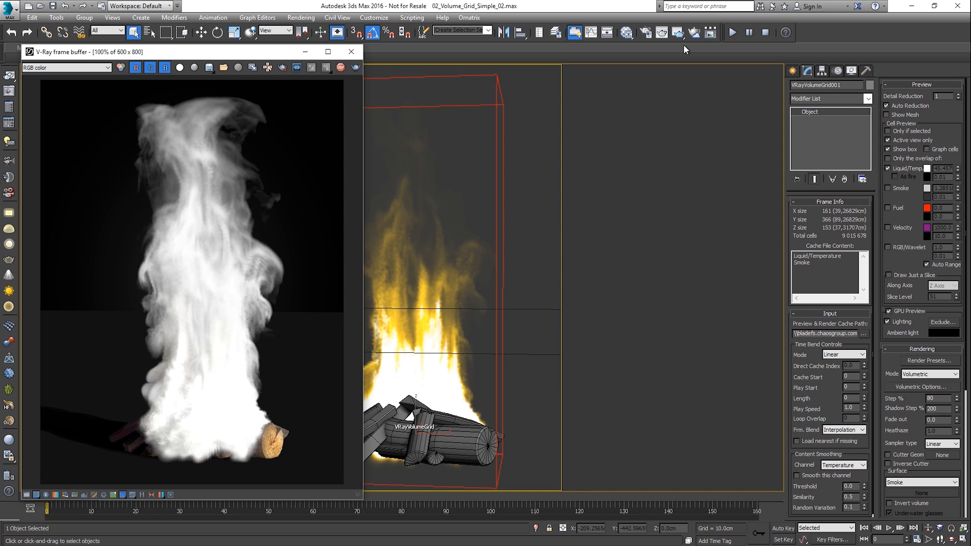
- Try Step % values of 7000 and 5000 for the volume rendering, and settle on 2000
{"action": "left_click", "coordinate": [930, 399]}
{"action": "left_click_drag", "start_coordinate": [930, 398], "coordinate": [901, 399]}
{"action": "type", "text": "7000"}
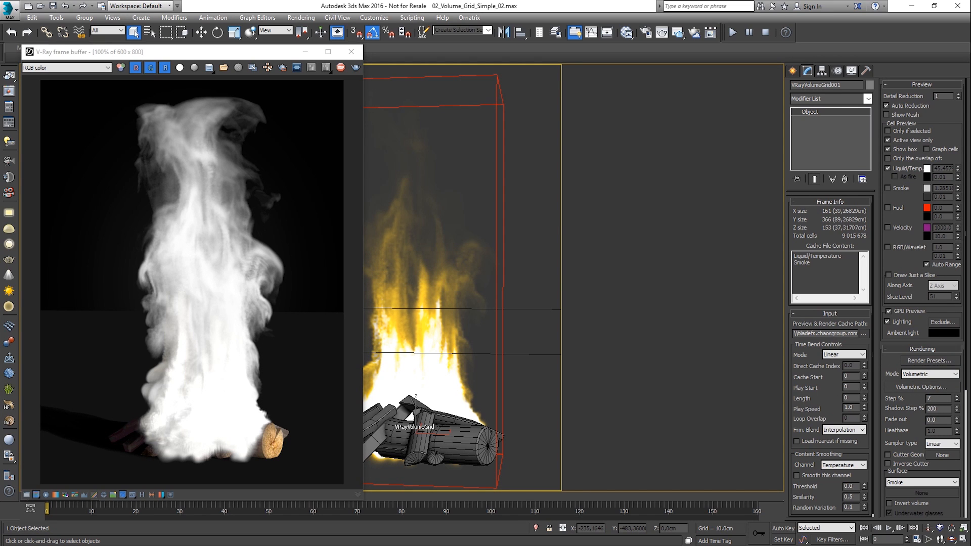
{"action": "key", "text": "Return"}
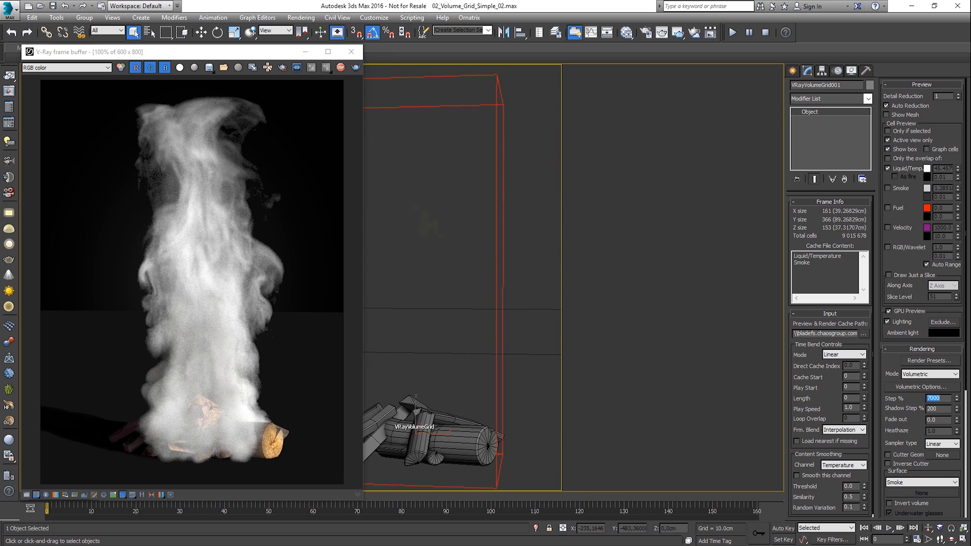
{"action": "type", "text": "5000"}
{"action": "key", "text": "Return"}
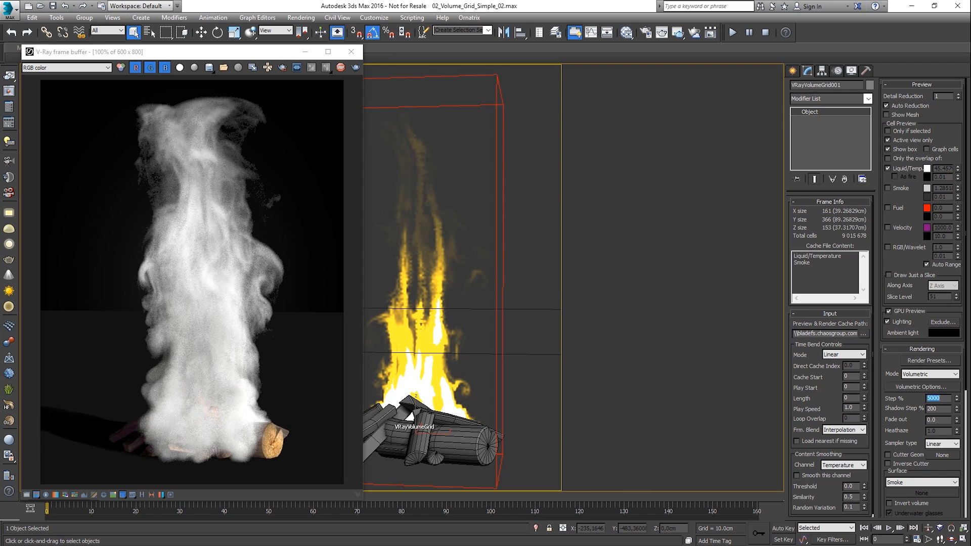
{"action": "type", "text": "2000"}
{"action": "key", "text": "Return"}
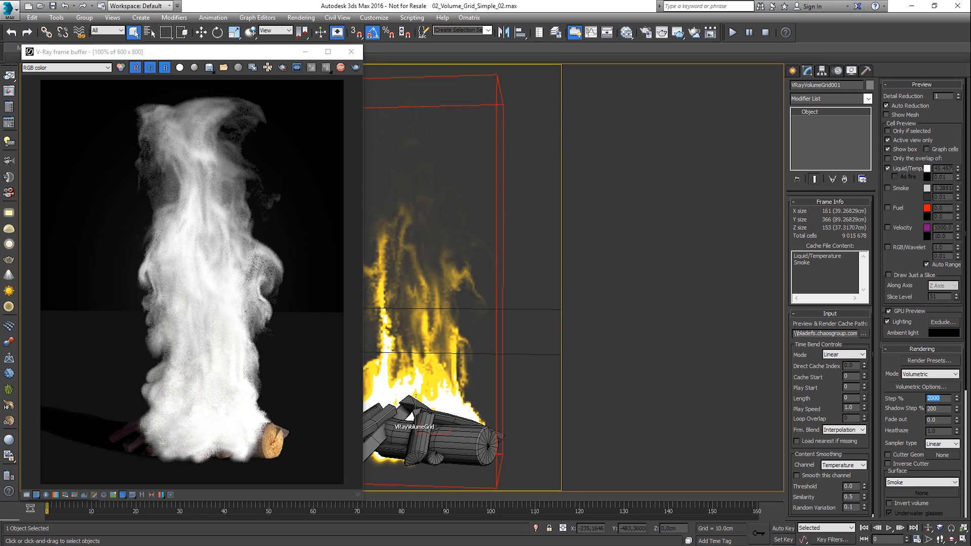
- Try a Shadow Step % of 5000 for the volume rendering and settle on 2000
{"action": "left_click", "coordinate": [938, 408]}
{"action": "type", "text": "5000"}
{"action": "key", "text": "Return"}
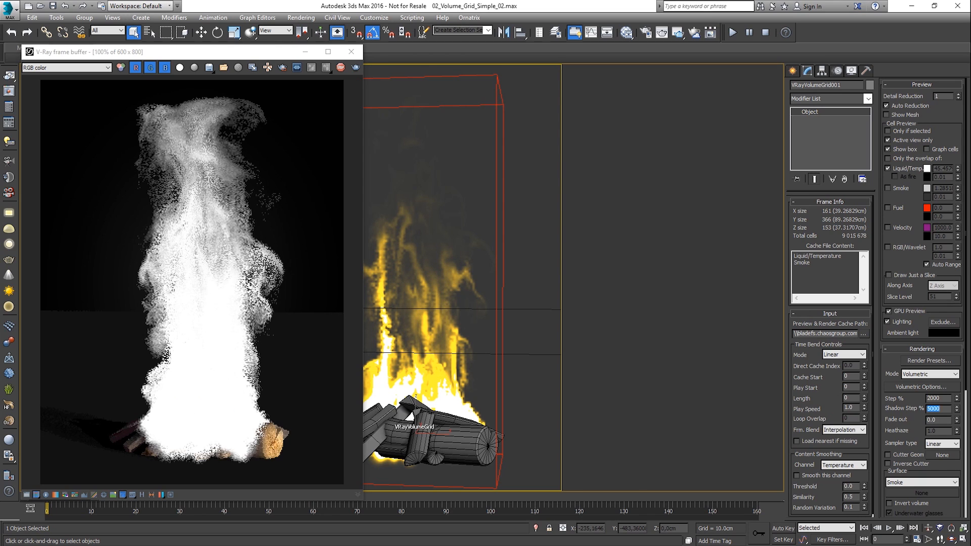
{"action": "type", "text": "2000"}
{"action": "key", "text": "Return"}
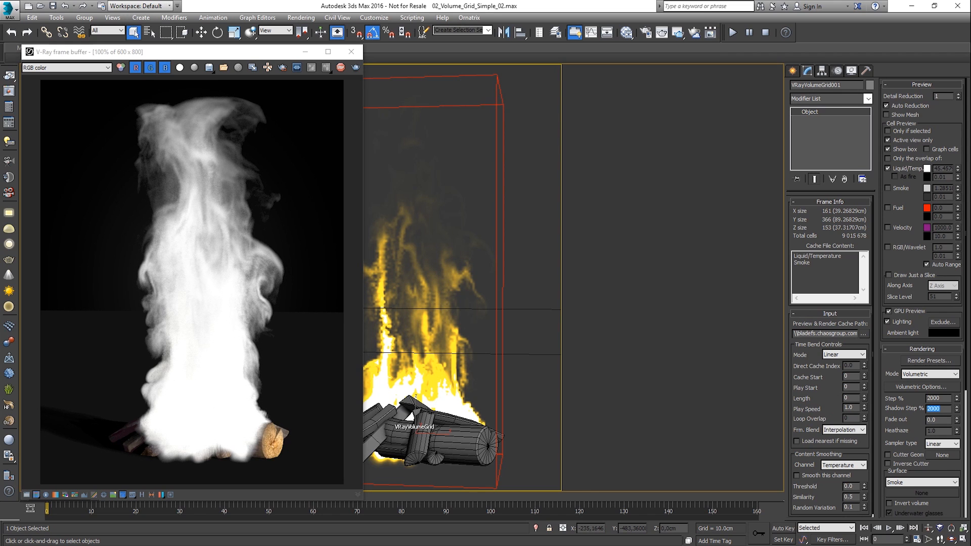
- Enable Use Probabilistic Shading for the VRayVolumeGrid atmosphere effect in the environment settings
{"action": "left_click", "coordinate": [312, 19]}
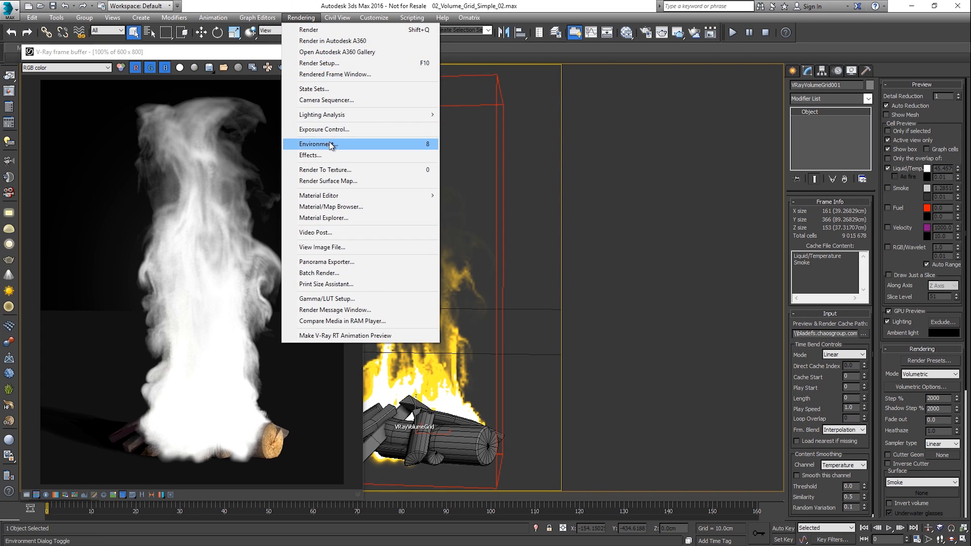
{"action": "left_click", "coordinate": [330, 144]}
{"action": "left_click", "coordinate": [649, 277]}
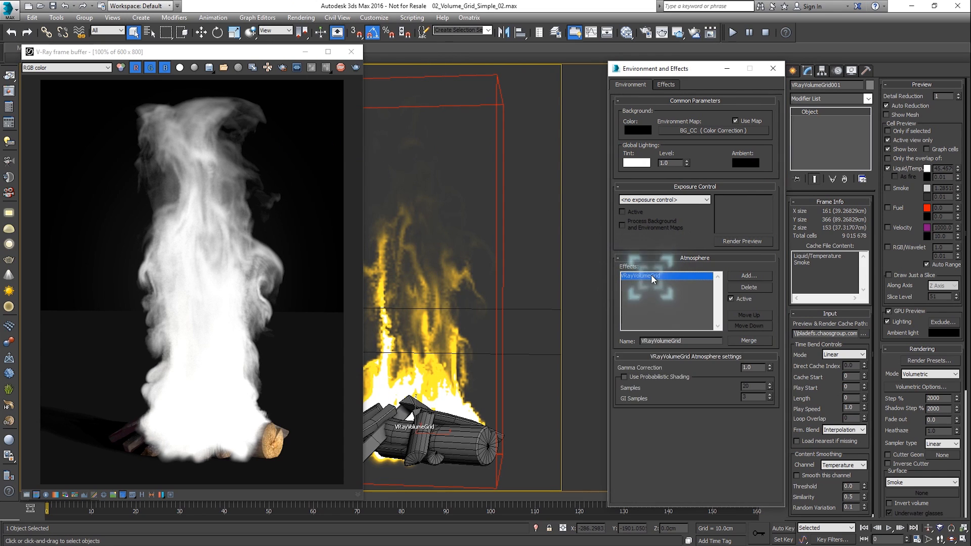
{"action": "left_click", "coordinate": [632, 377]}
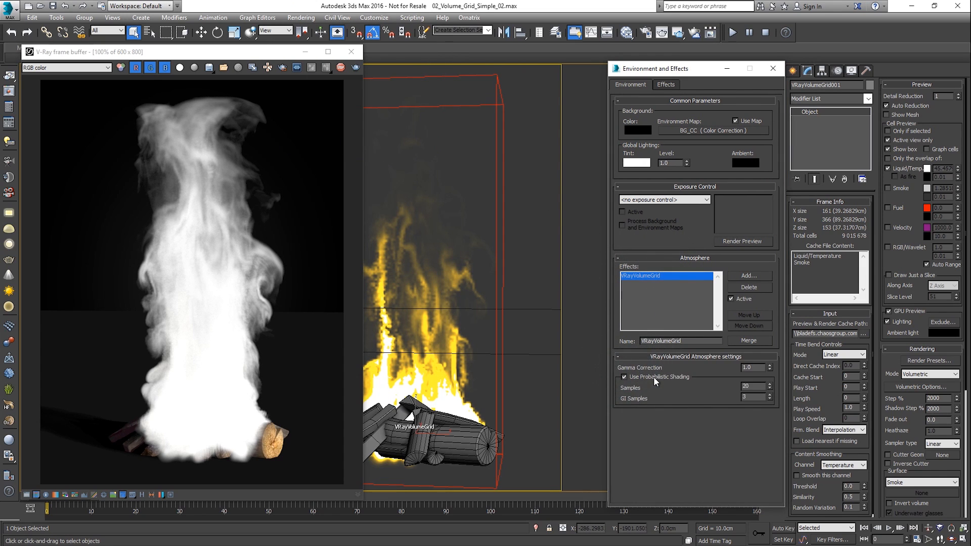
{"action": "left_click", "coordinate": [772, 69]}
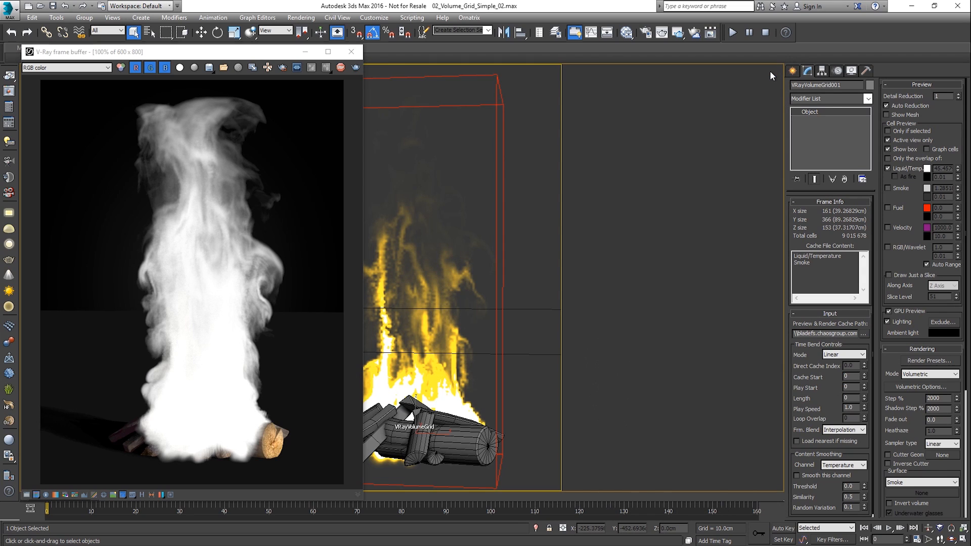
- Set the volumetric smoke's constant color to a dark, nearly black grey after trying a green and a blue
{"action": "left_click", "coordinate": [896, 384]}
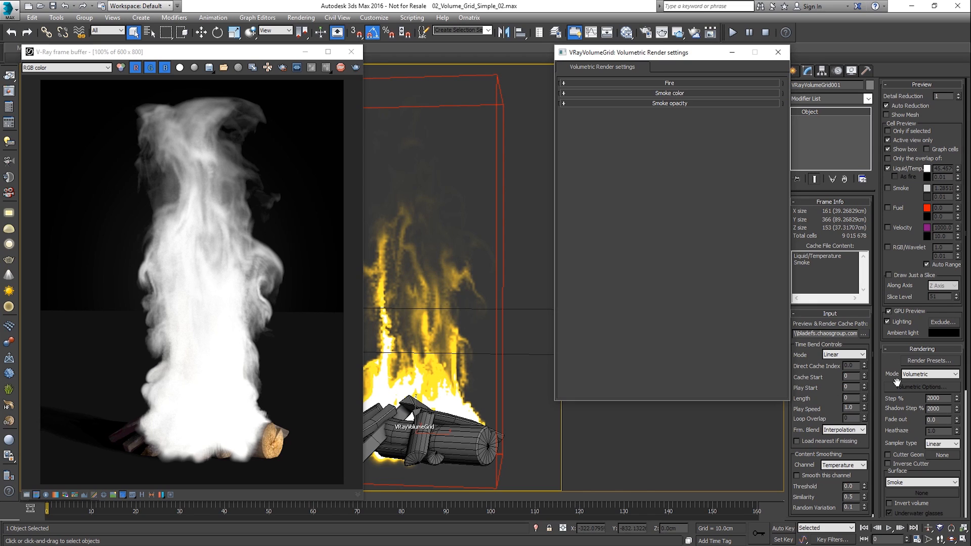
{"action": "left_click", "coordinate": [696, 93]}
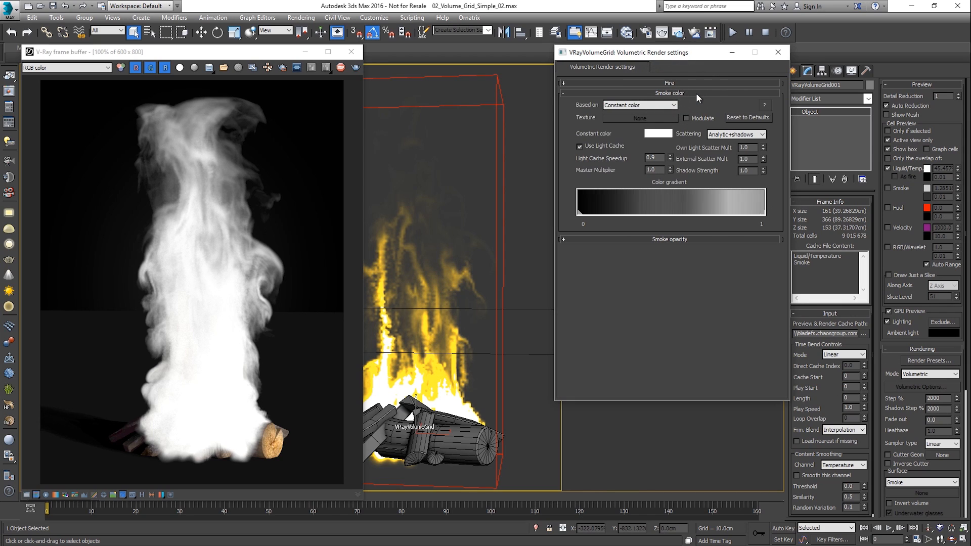
{"action": "left_click", "coordinate": [665, 136]}
{"action": "left_click", "coordinate": [346, 99]}
{"action": "left_click", "coordinate": [368, 108]}
{"action": "left_click_drag", "start_coordinate": [368, 117], "coordinate": [355, 116]}
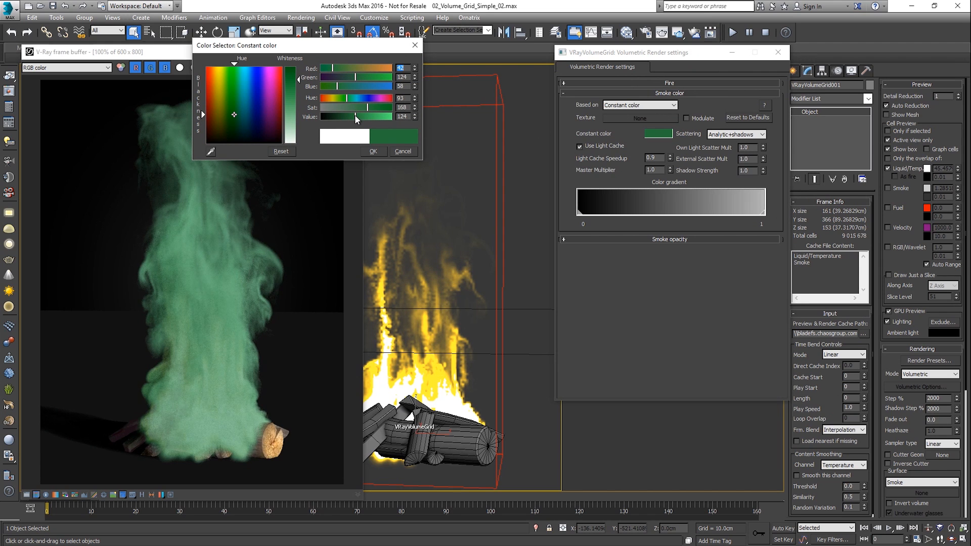
{"action": "left_click", "coordinate": [368, 98]}
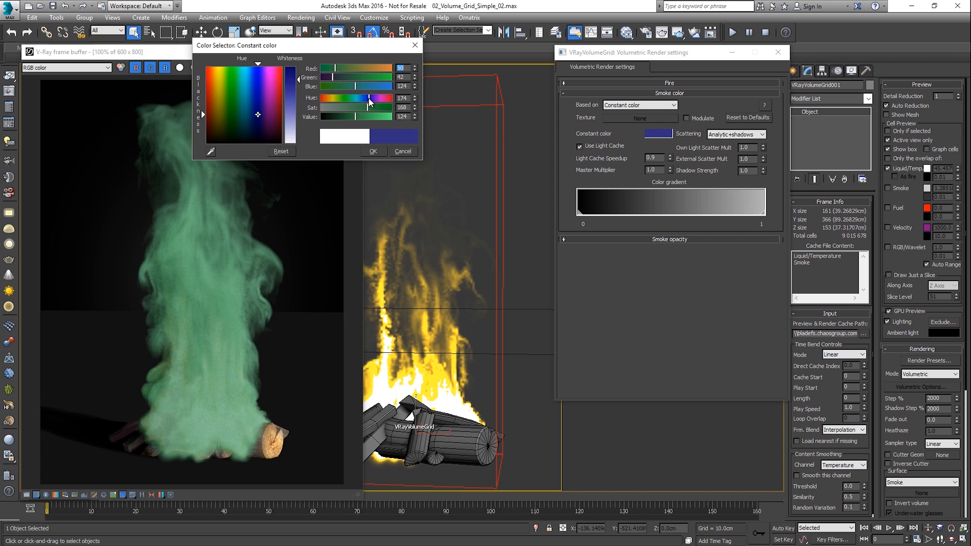
{"action": "left_click", "coordinate": [331, 117]}
{"action": "left_click", "coordinate": [331, 107]}
{"action": "left_click", "coordinate": [373, 151]}
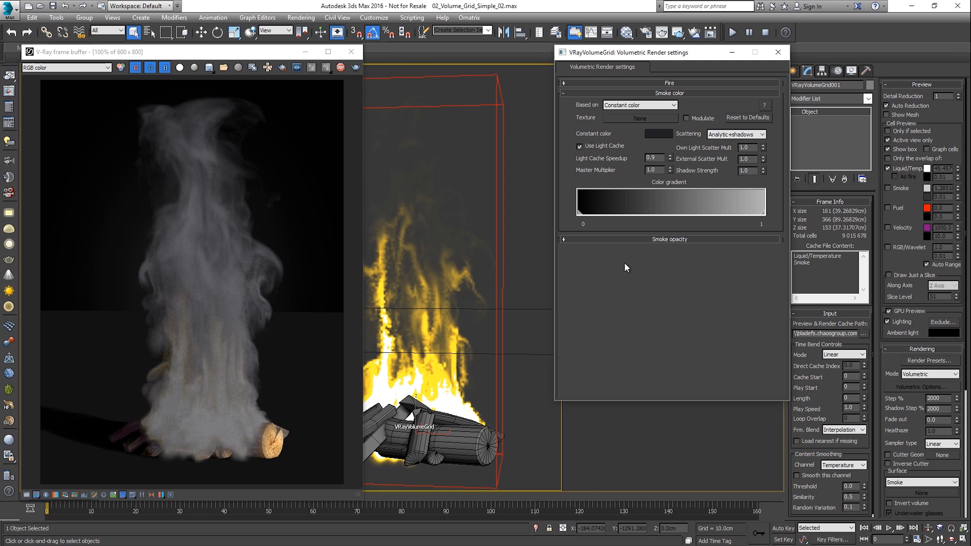
- Base the smoke color on Temperature and delete the green and yellow marks from its color gradient
{"action": "left_click", "coordinate": [622, 105]}
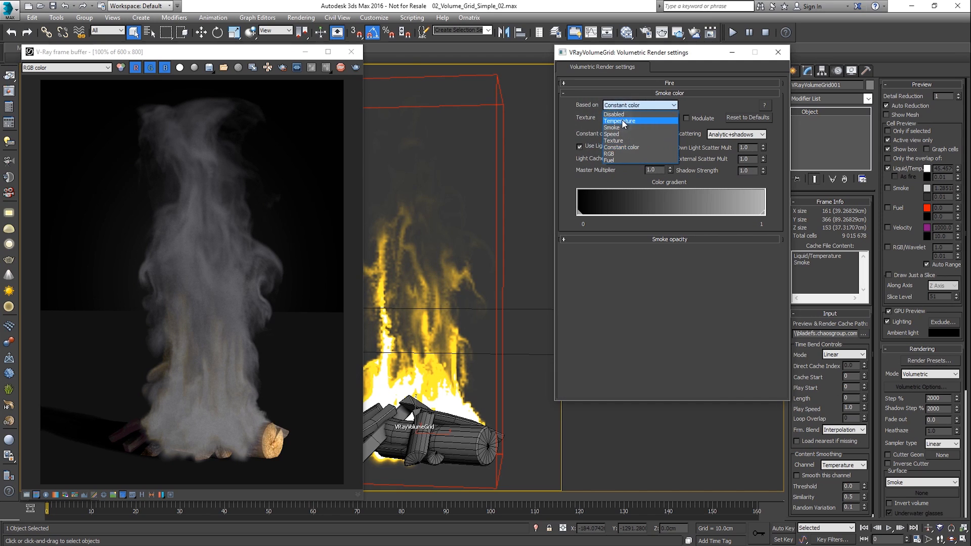
{"action": "left_click", "coordinate": [623, 122]}
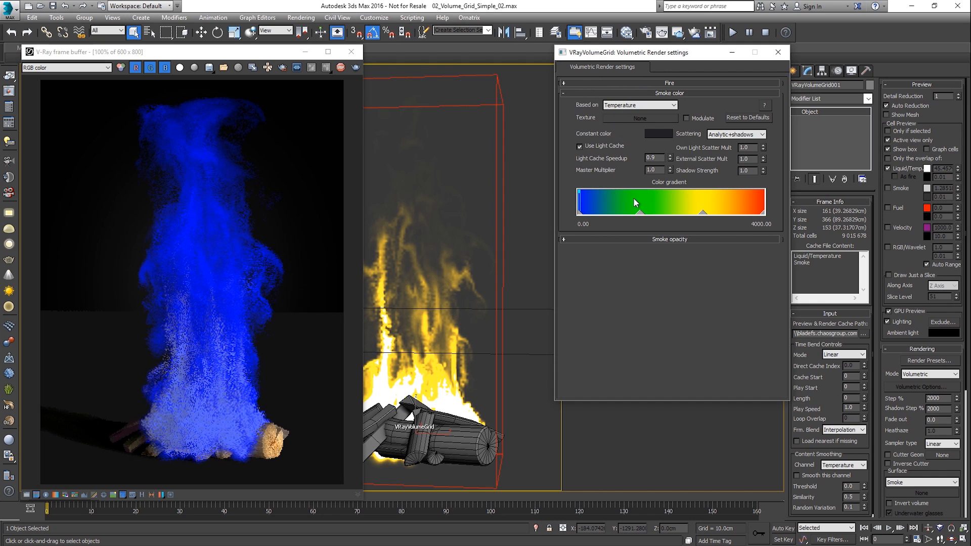
{"action": "right_click", "coordinate": [640, 212]}
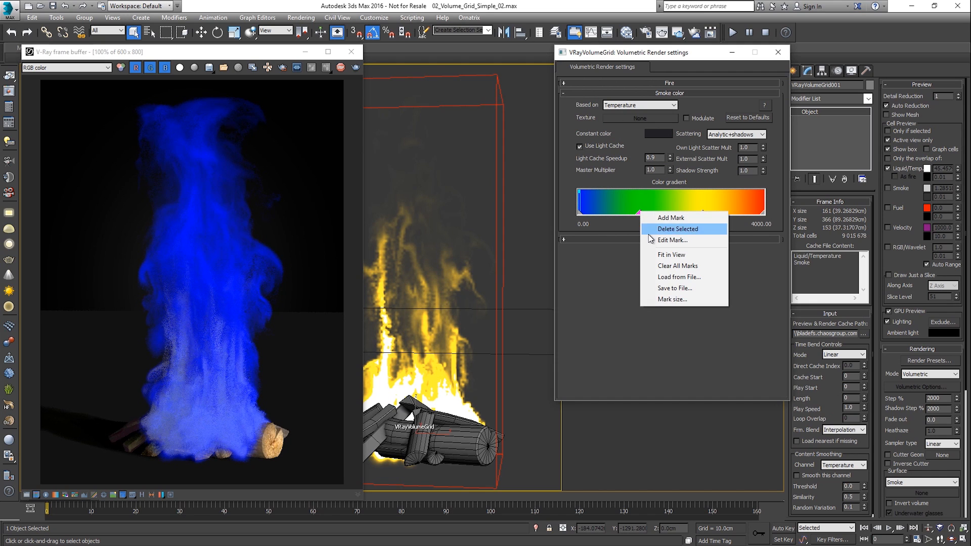
{"action": "left_click", "coordinate": [652, 240]}
{"action": "right_click", "coordinate": [702, 213]}
{"action": "left_click", "coordinate": [709, 231]}
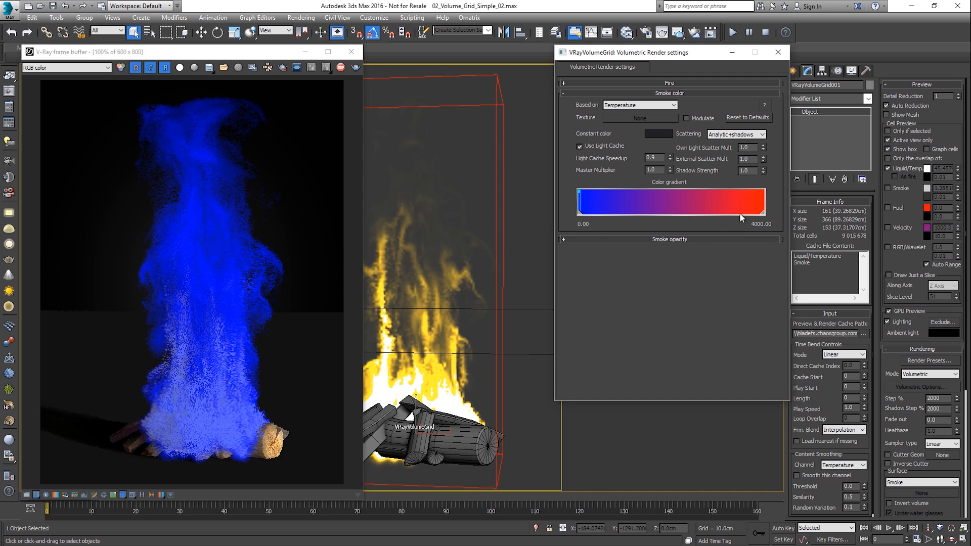
- Move the smoke gradient's red mark to a temperature of about 45.65 and fit the gradient to its view
{"action": "left_click_drag", "start_coordinate": [680, 214], "coordinate": [580, 213]}
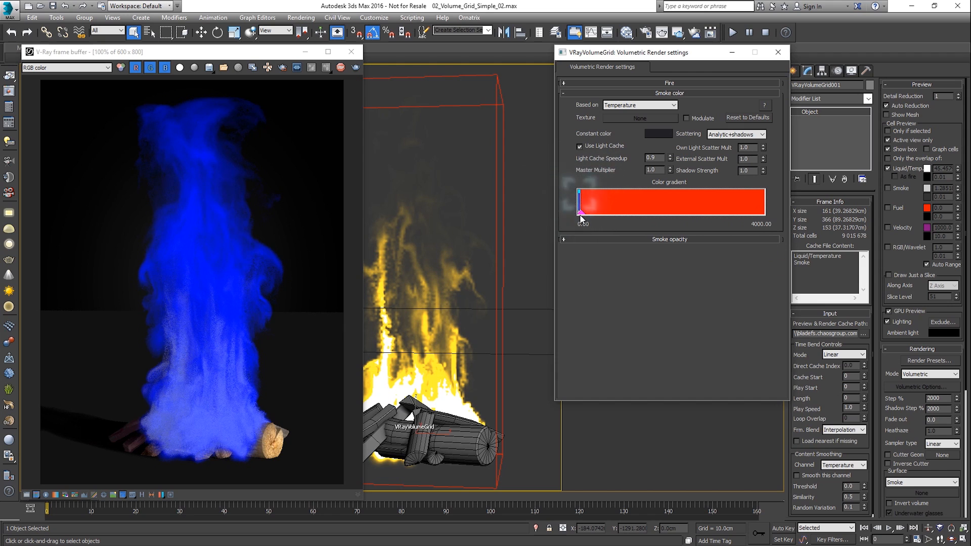
{"action": "right_click", "coordinate": [580, 213]}
{"action": "left_click", "coordinate": [612, 257]}
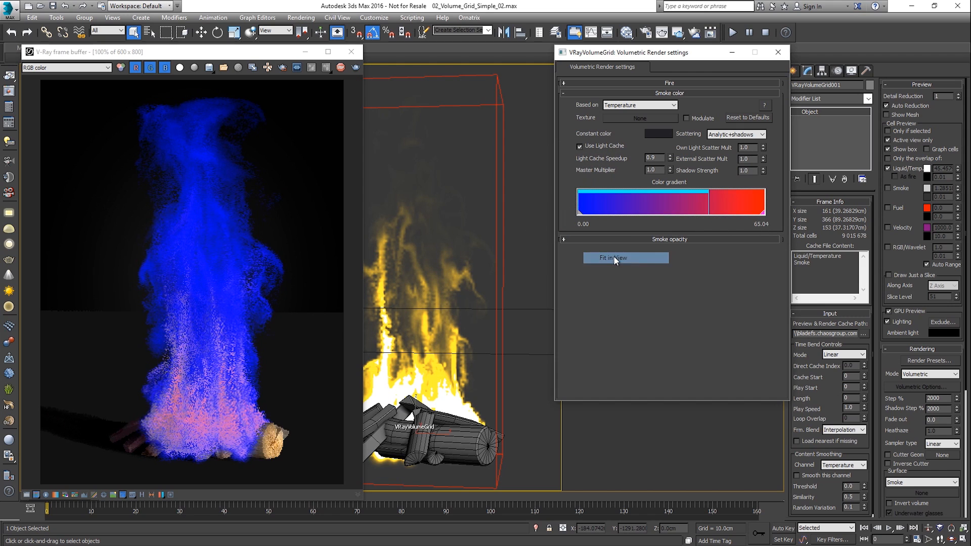
{"action": "left_click_drag", "start_coordinate": [755, 212], "coordinate": [709, 214]}
{"action": "right_click", "coordinate": [708, 214]}
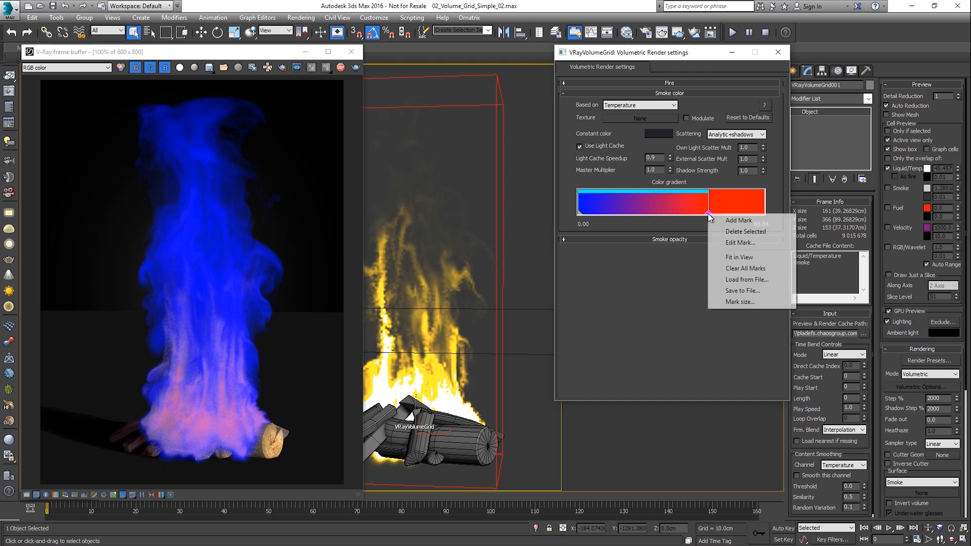
{"action": "left_click", "coordinate": [730, 256]}
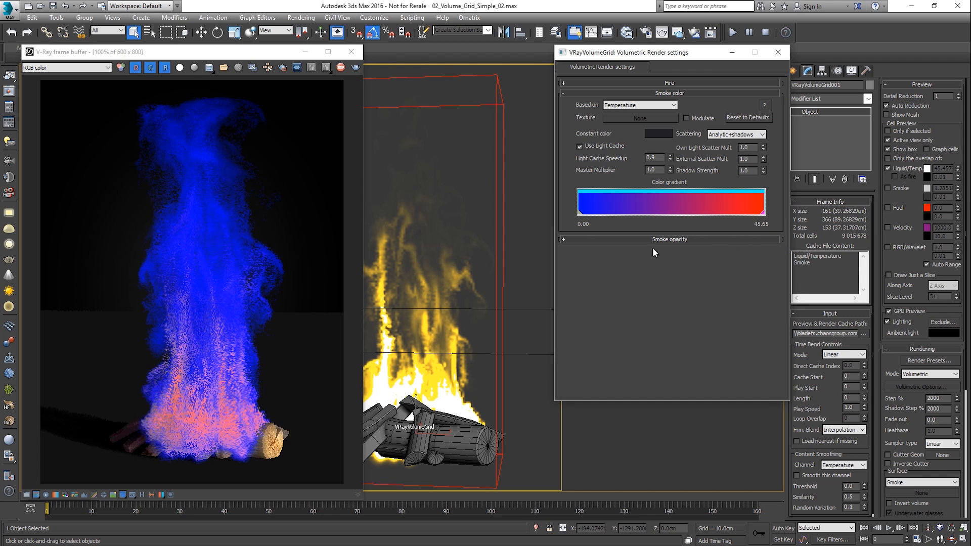
- Recolor the smoke gradient's start mark to dark grey and its end mark to white
{"action": "double_click", "coordinate": [580, 215]}
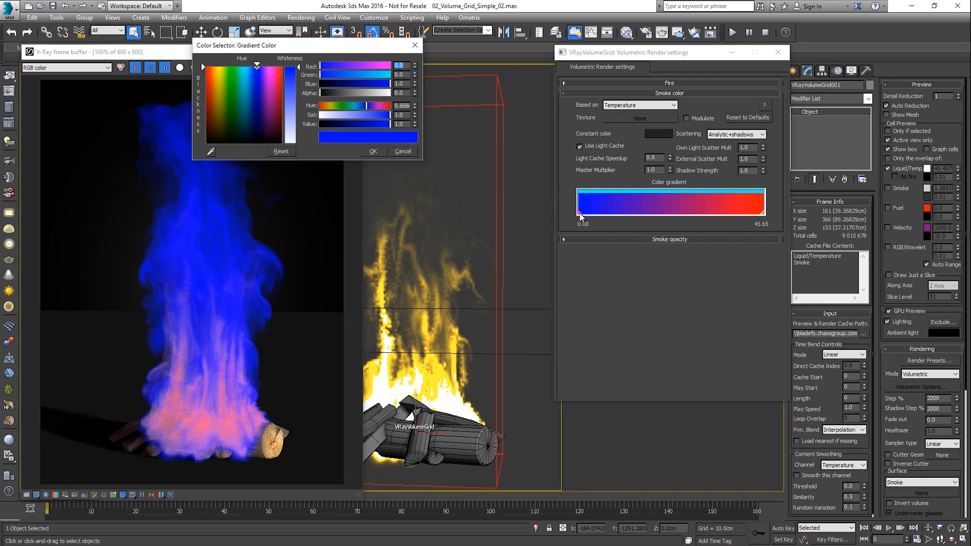
{"action": "left_click", "coordinate": [329, 124]}
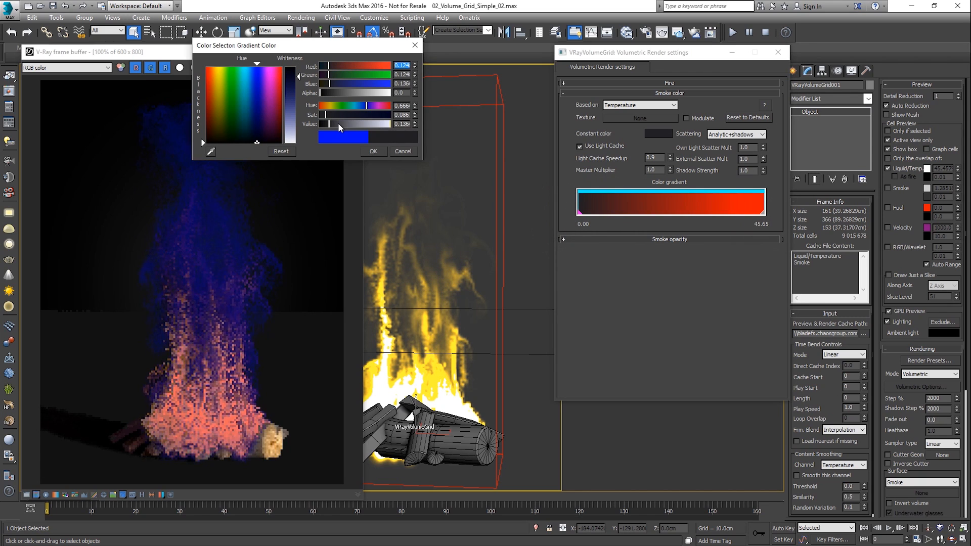
{"action": "left_click", "coordinate": [763, 213]}
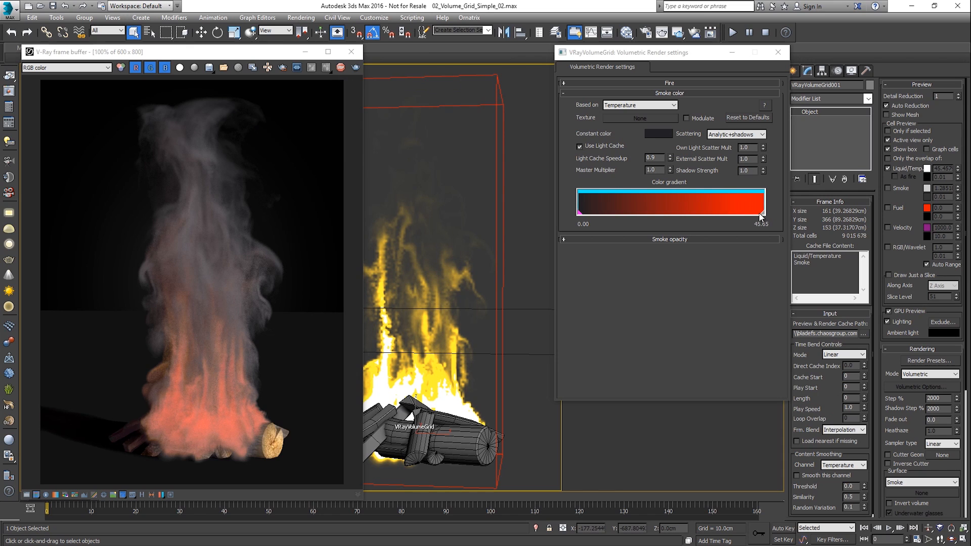
{"action": "left_click", "coordinate": [321, 115]}
{"action": "left_click_drag", "start_coordinate": [356, 93], "coordinate": [348, 93]}
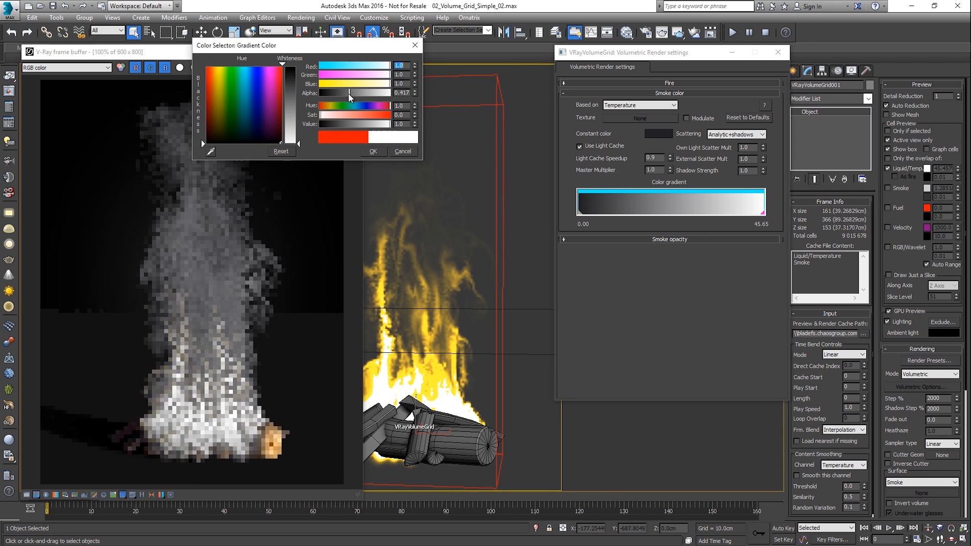
{"action": "left_click", "coordinate": [373, 152]}
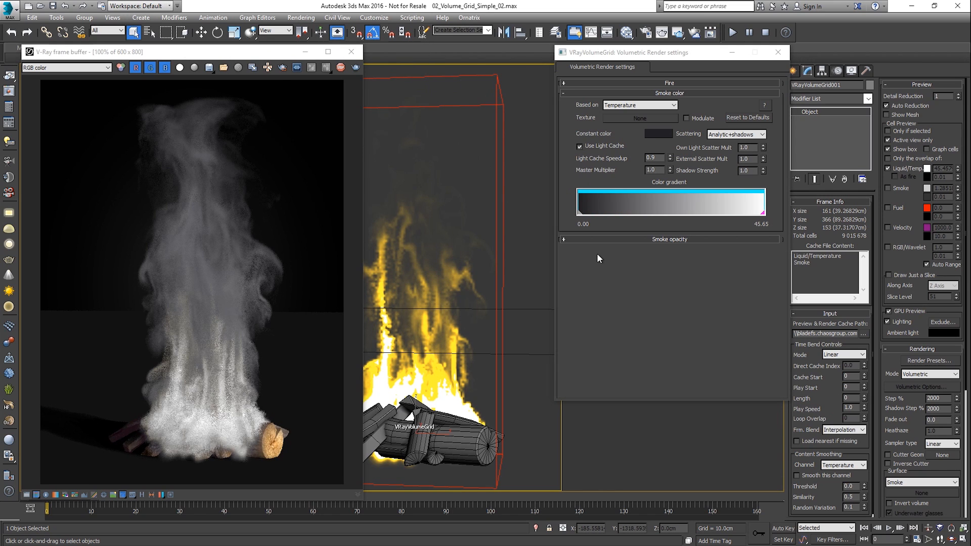
- Extend the fire color gradient to a temperature of about 45.33 and spread its color marks across that range
{"action": "left_click", "coordinate": [611, 84]}
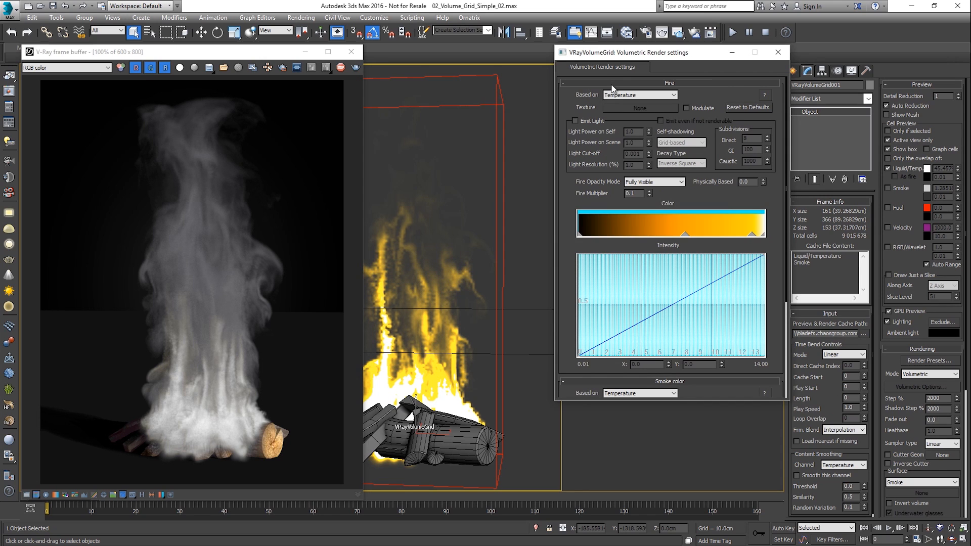
{"action": "scroll", "coordinate": [684, 221], "scroll_direction": "down", "scroll_amount": 5}
{"action": "middle_click_drag", "start_coordinate": [713, 221], "coordinate": [655, 219]}
{"action": "scroll", "coordinate": [662, 221], "scroll_direction": "down", "scroll_amount": 3}
{"action": "left_click_drag", "start_coordinate": [660, 234], "coordinate": [709, 234]}
{"action": "middle_click_drag", "start_coordinate": [715, 228], "coordinate": [688, 226]}
{"action": "left_click_drag", "start_coordinate": [681, 234], "coordinate": [748, 235]}
{"action": "right_click", "coordinate": [748, 236]}
{"action": "left_click", "coordinate": [760, 279]}
{"action": "mouse_move", "coordinate": [632, 234]}
{"action": "left_mouse_down"}
{"action": "mouse_move", "coordinate": [661, 234]}
{"action": "mouse_move", "coordinate": [625, 235]}
{"action": "left_mouse_up"}
- Color the fire gradient's mark near the hot end blue and the mark near the cool end red
{"action": "double_click", "coordinate": [738, 234]}
{"action": "left_click_drag", "start_coordinate": [370, 106], "coordinate": [365, 106]}
{"action": "left_click", "coordinate": [378, 116]}
{"action": "left_click", "coordinate": [373, 152]}
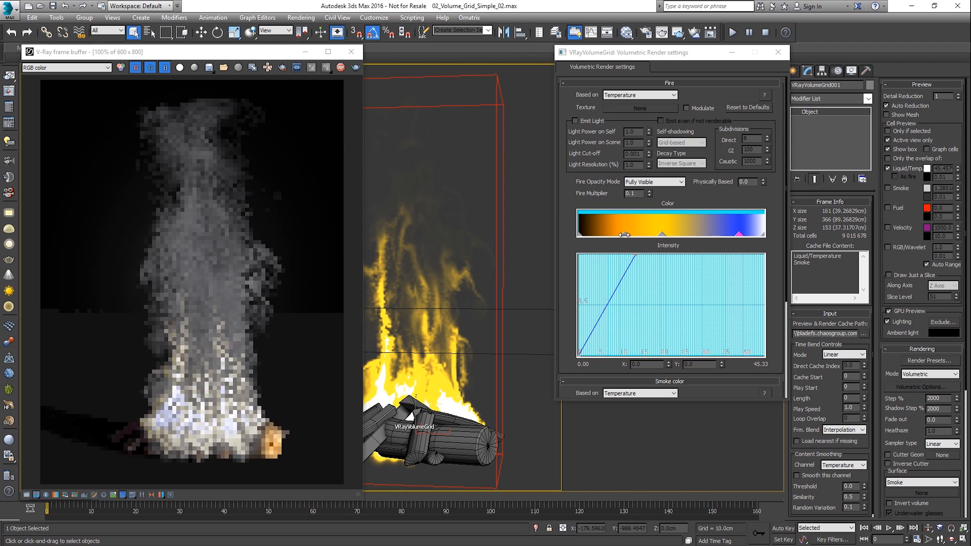
{"action": "double_click", "coordinate": [625, 234]}
{"action": "left_click", "coordinate": [320, 106]}
{"action": "left_click", "coordinate": [373, 151]}
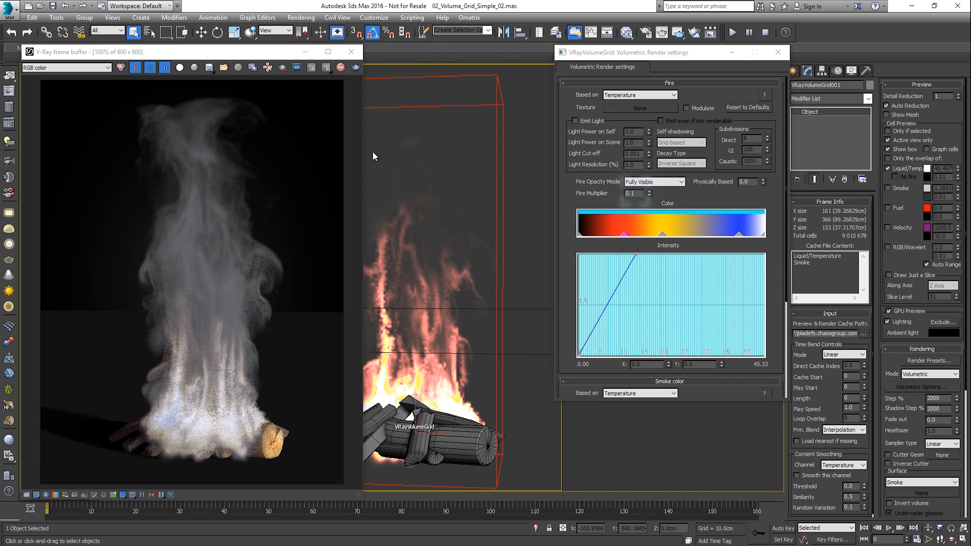
- Set the Fire Multiplier to 3
{"action": "left_click_drag", "start_coordinate": [638, 193], "coordinate": [616, 191]}
{"action": "type", "text": "3"}
{"action": "key", "text": "Return"}
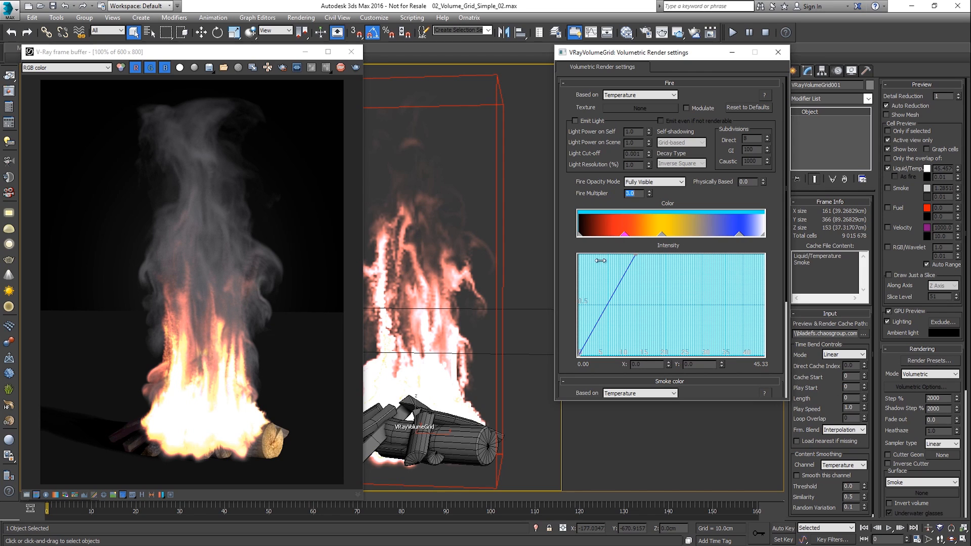
- Base the smoke opacity on the Smoke channel
{"action": "left_click_drag", "start_coordinate": [572, 305], "coordinate": [585, 147]}
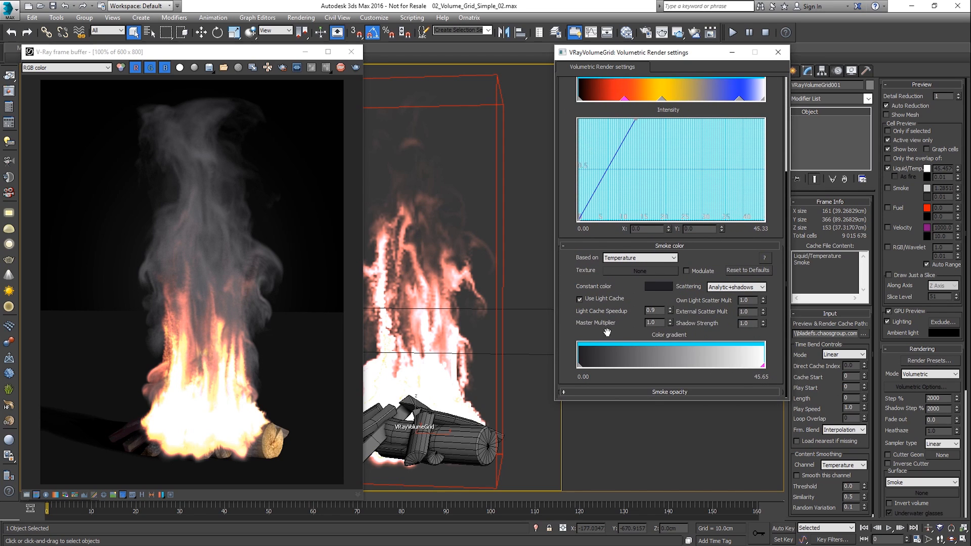
{"action": "left_click", "coordinate": [641, 391]}
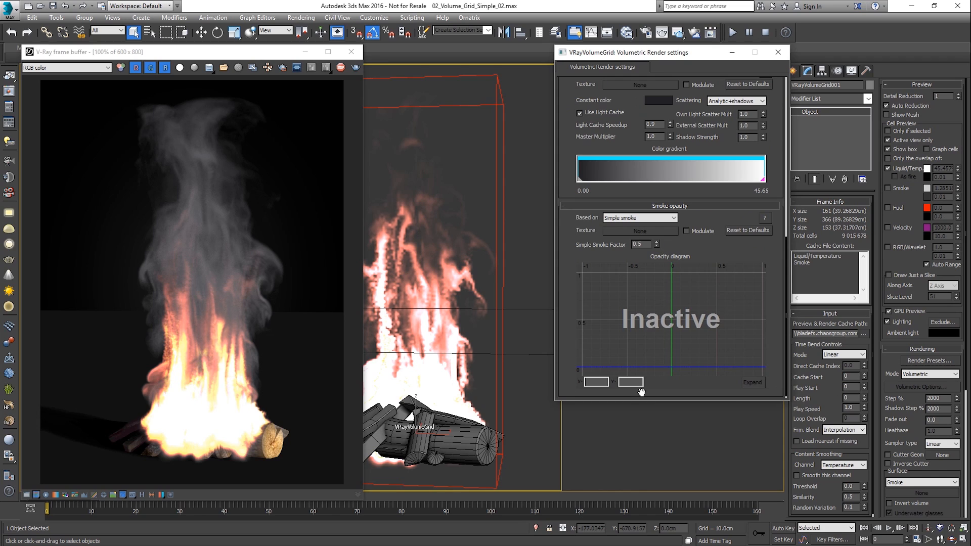
{"action": "left_click", "coordinate": [653, 218]}
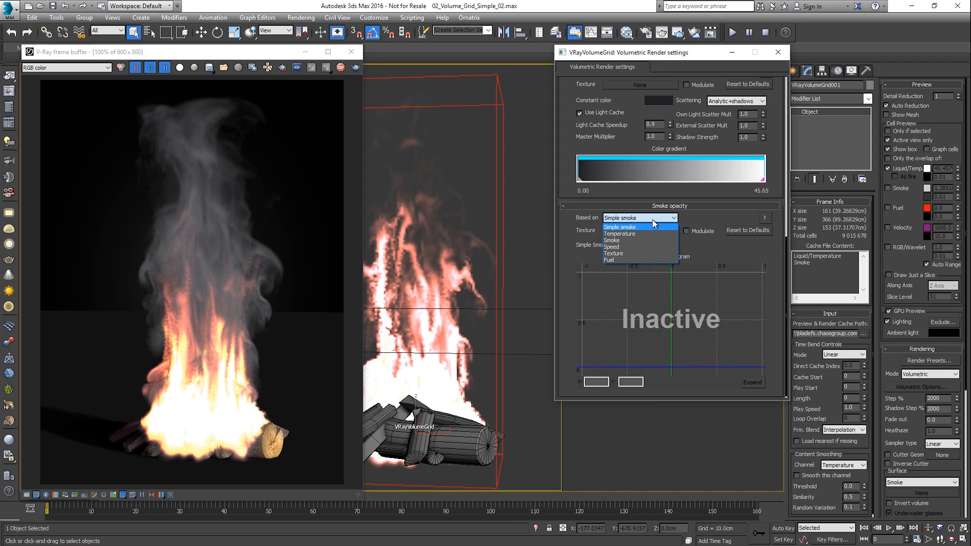
{"action": "left_click", "coordinate": [651, 239]}
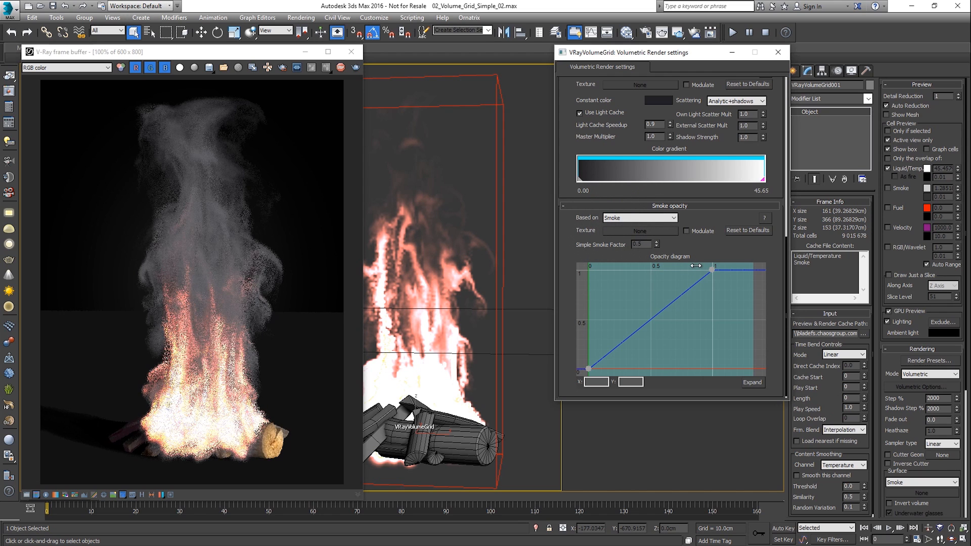
- Lower the opacity curve's end point to about 1.32, 0.063 and add three intermediate points near its start
{"action": "left_click", "coordinate": [712, 271]}
{"action": "left_click_drag", "start_coordinate": [711, 270], "coordinate": [751, 364]}
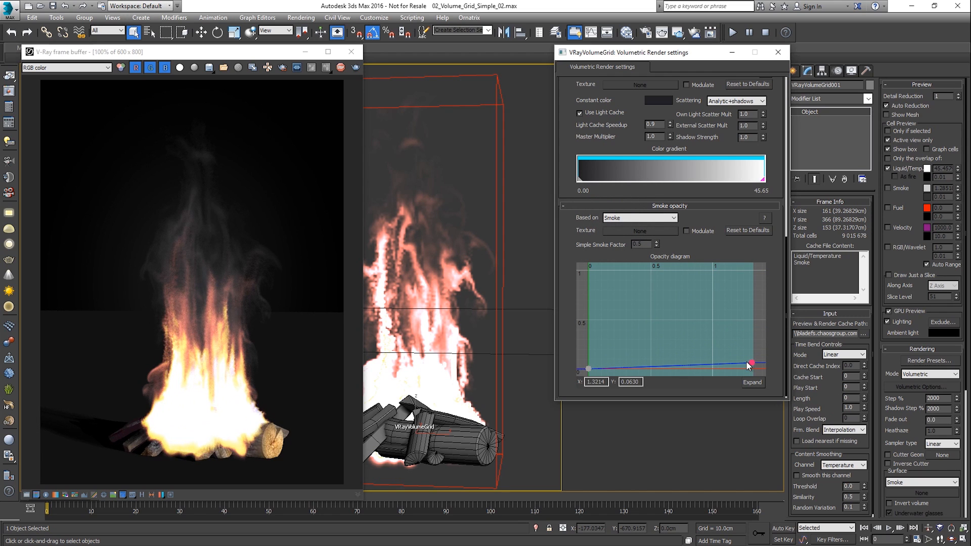
{"action": "double_click", "coordinate": [658, 365]}
{"action": "left_click_drag", "start_coordinate": [657, 363], "coordinate": [599, 355]}
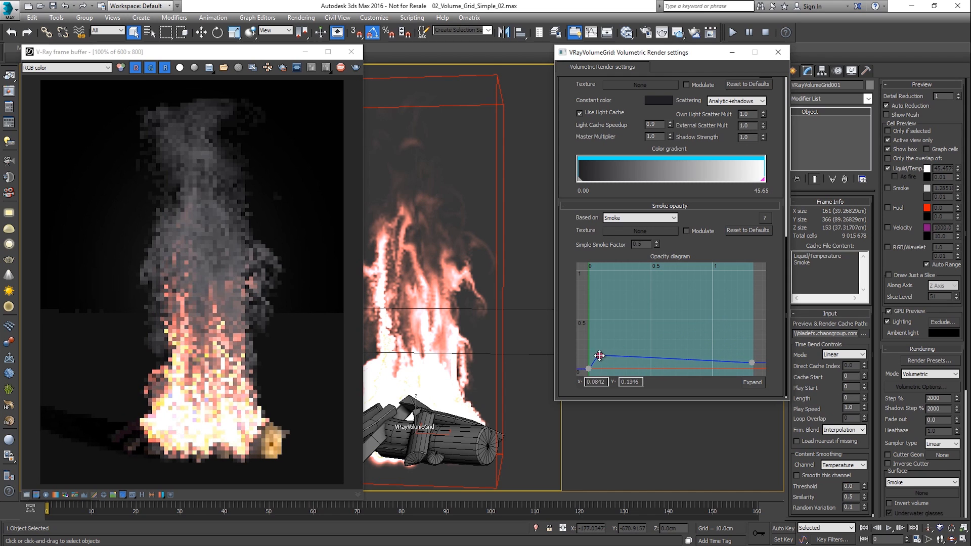
{"action": "double_click", "coordinate": [661, 359]}
{"action": "left_click_drag", "start_coordinate": [661, 358], "coordinate": [615, 344]}
{"action": "double_click", "coordinate": [656, 362]}
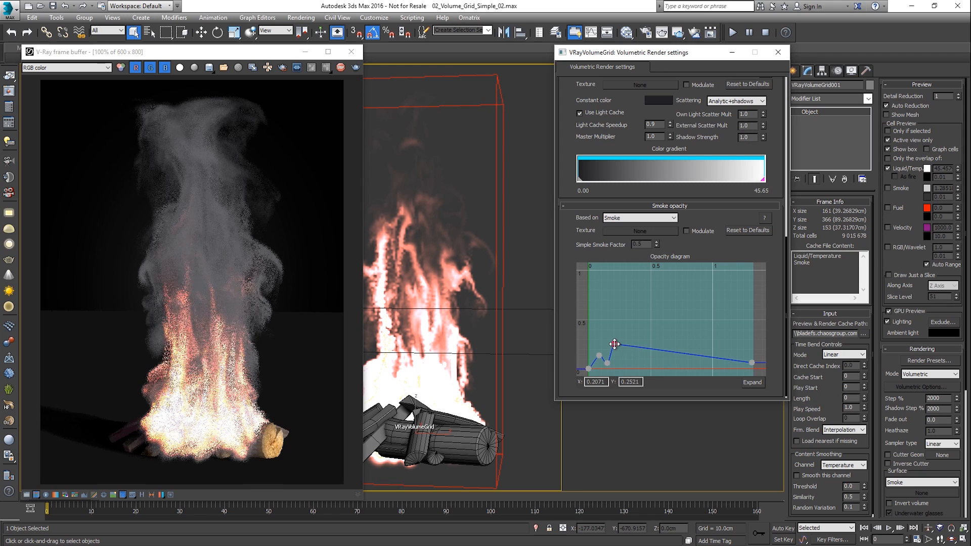
- Place the first intermediate point of the smoke opacity curve at X 0, Y 0
{"action": "left_click", "coordinate": [599, 356]}
{"action": "double_click", "coordinate": [595, 382]}
{"action": "type", "text": "03"}
{"action": "double_click", "coordinate": [632, 382]}
{"action": "type", "text": "0579"}
{"action": "key", "text": "Return"}
- Place the second intermediate point of the smoke opacity curve at X 0, Y 0.1
{"action": "left_click", "coordinate": [606, 364]}
{"action": "left_click_drag", "start_coordinate": [606, 364], "coordinate": [588, 362]}
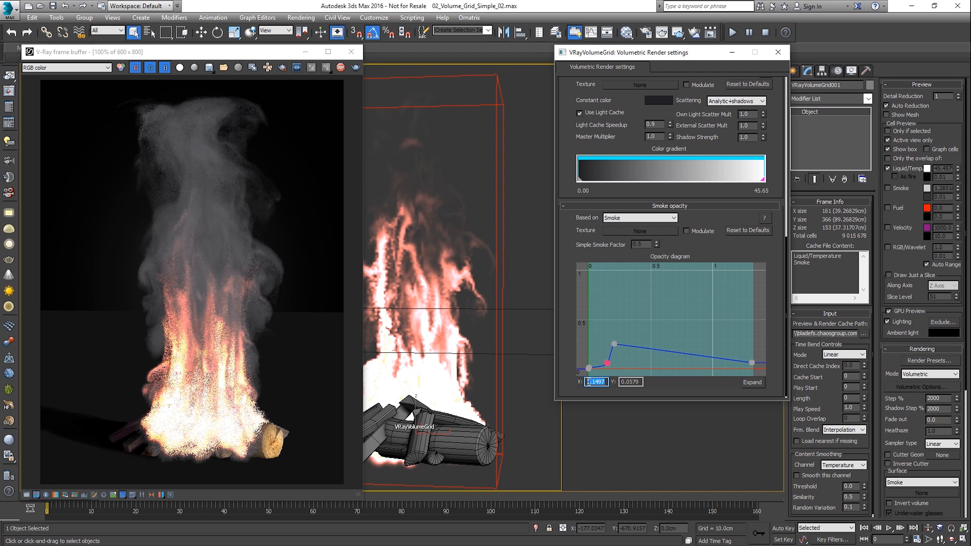
{"action": "key", "text": "Tab"}
{"action": "type", "text": "0.1"}
{"action": "key", "text": "Return"}
- Place the third intermediate point of the smoke opacity curve at X 0.007, Y 0.007
{"action": "left_click", "coordinate": [613, 344]}
{"action": "double_click", "coordinate": [591, 381]}
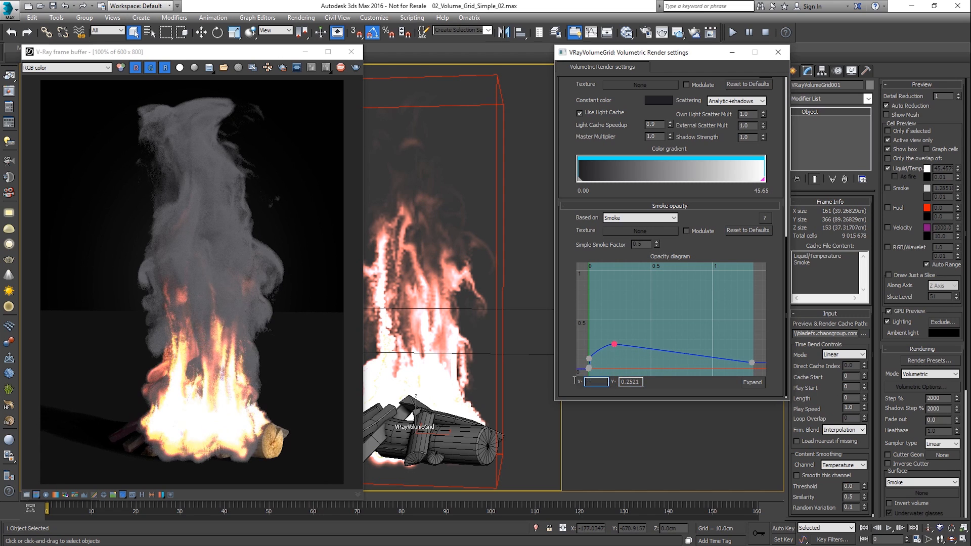
{"action": "type", "text": "0.007"}
{"action": "key", "text": "Return"}
{"action": "double_click", "coordinate": [621, 382]}
{"action": "type", "text": "0.007"}
{"action": "key", "text": "Return"}
- Set the Y value of the smoke opacity curve's end point to 0.05
{"action": "left_click", "coordinate": [751, 363]}
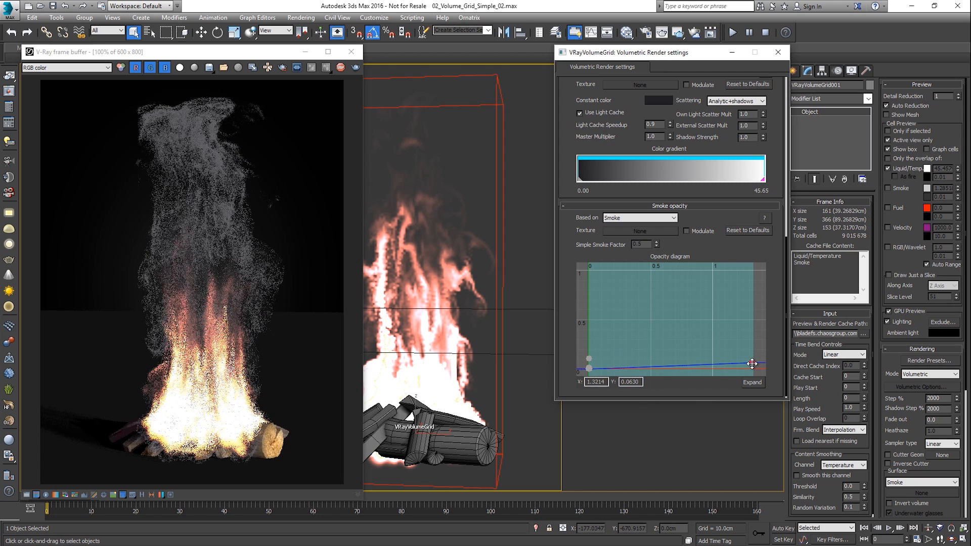
{"action": "double_click", "coordinate": [629, 381]}
{"action": "type", "text": "0.05"}
{"action": "key", "text": "Return"}
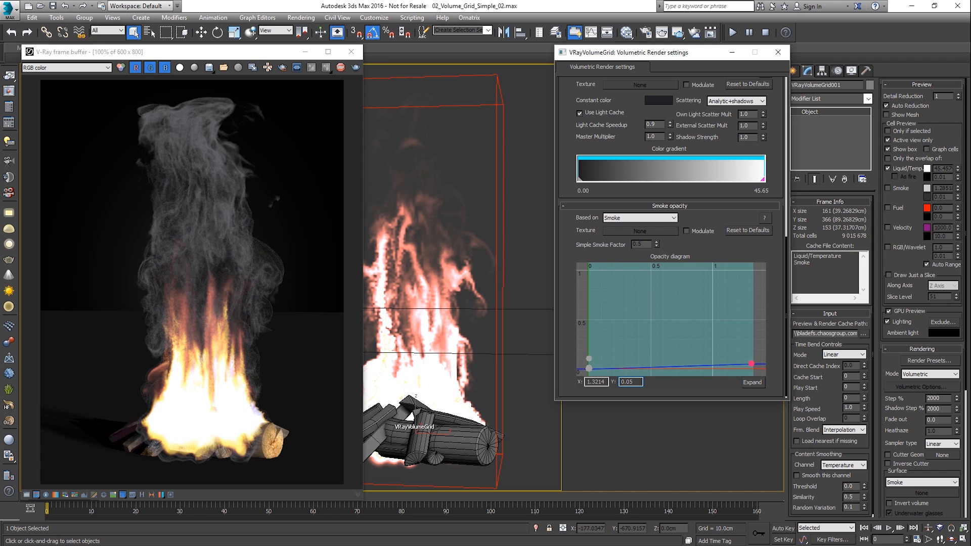
{"action": "key", "text": "Return"}
- Assign the Mod_Opacity Noise map from the Material Editor as smoke opacity texture, try modulating with it, and turn Modulate off
{"action": "left_click", "coordinate": [688, 231]}
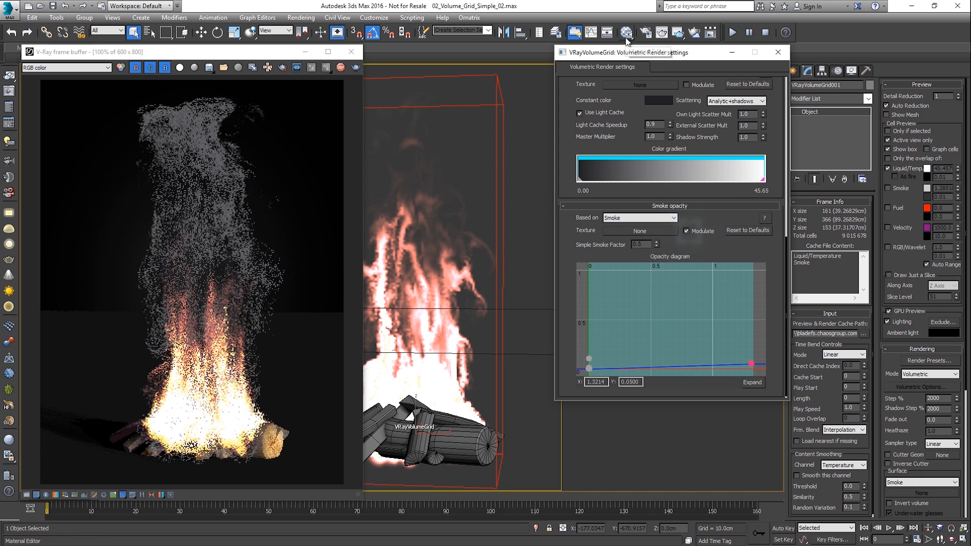
{"action": "key", "text": "m"}
{"action": "left_click_drag", "start_coordinate": [428, 52], "coordinate": [426, 52]}
{"action": "left_click_drag", "start_coordinate": [264, 216], "coordinate": [639, 230]}
{"action": "left_click", "coordinate": [623, 243]}
{"action": "left_click_drag", "start_coordinate": [414, 46], "coordinate": [616, 47]}
{"action": "left_click", "coordinate": [760, 50]}
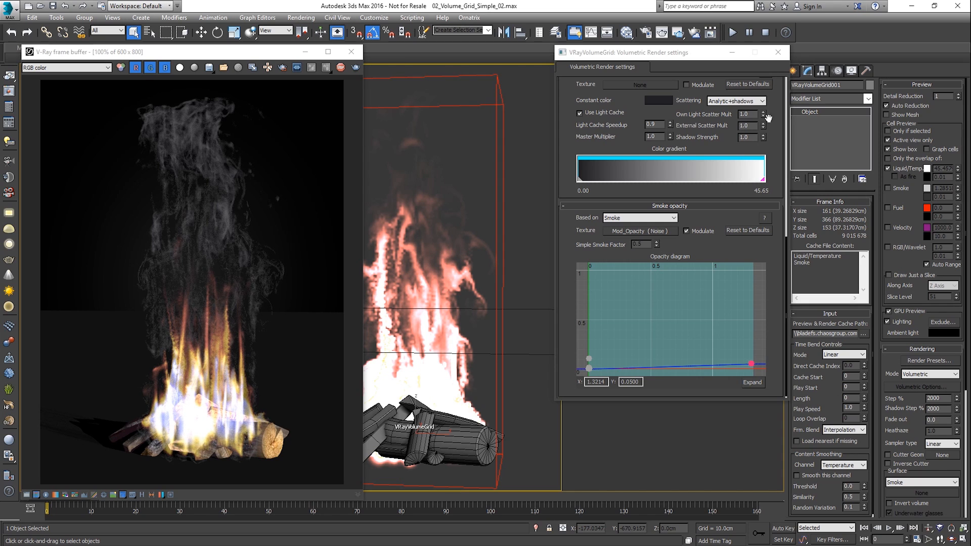
{"action": "left_click", "coordinate": [702, 230]}
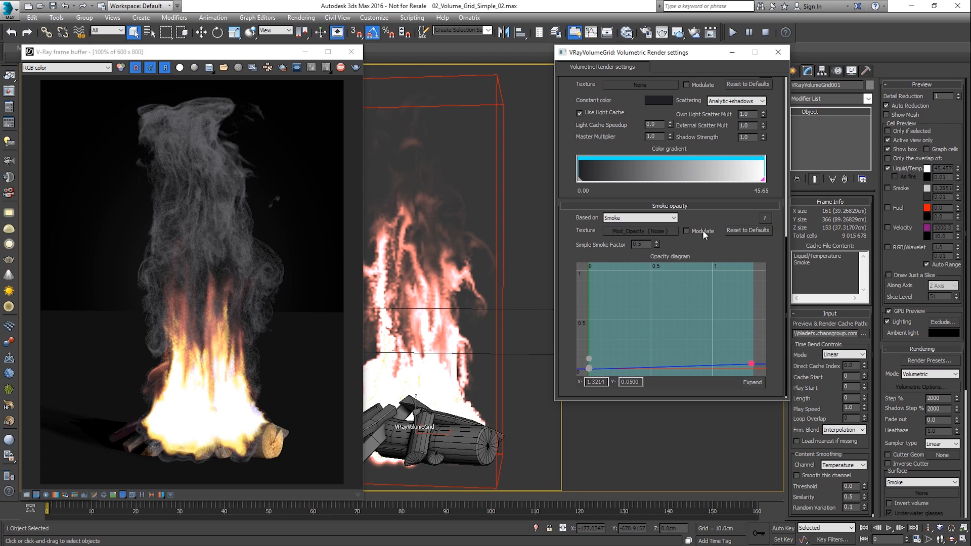
- Enable Emit Light for the fire with a Light Cut-off of 0.0 and a Light Resolution of 0.1%
{"action": "scroll", "coordinate": [633, 102], "scroll_direction": "up", "scroll_amount": 10}
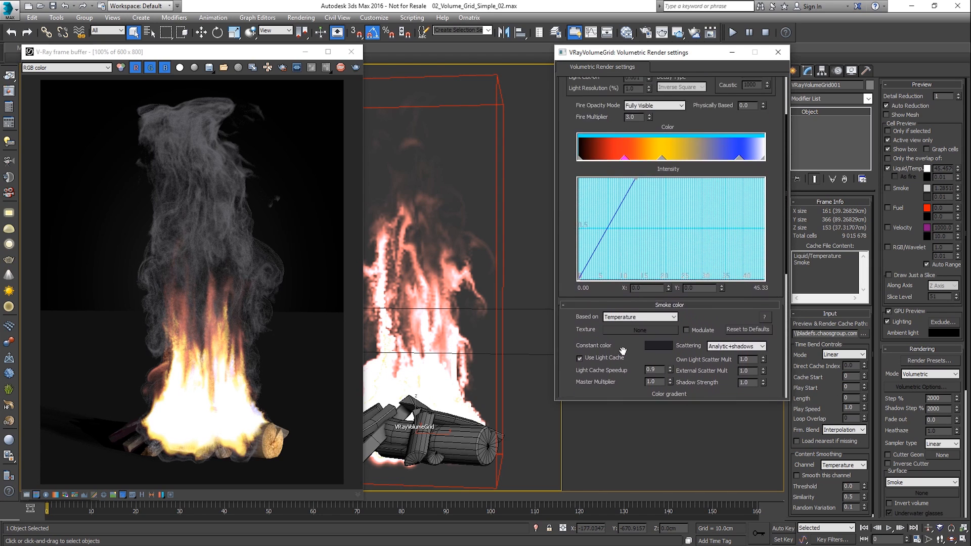
{"action": "scroll", "coordinate": [623, 140], "scroll_direction": "up", "scroll_amount": 2}
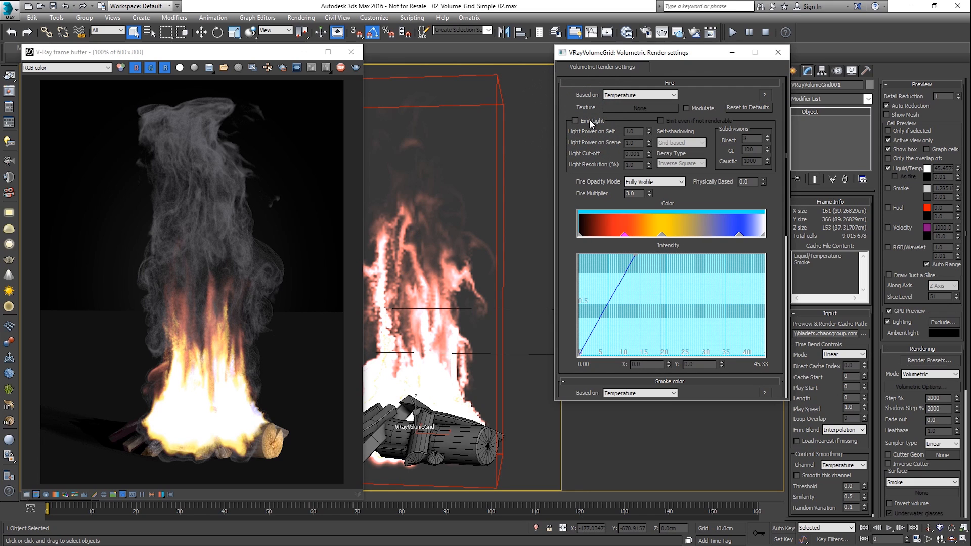
{"action": "left_click", "coordinate": [590, 122]}
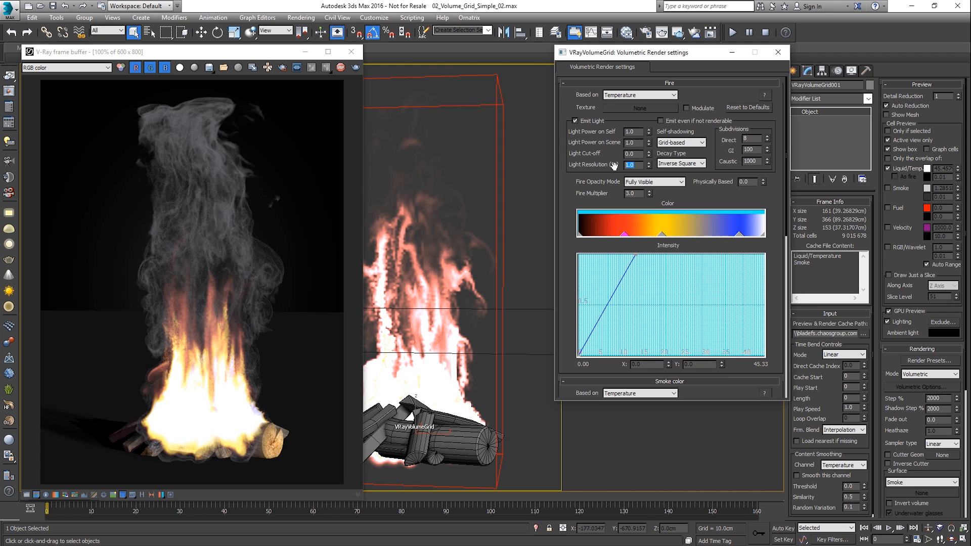
{"action": "type", "text": "0.1"}
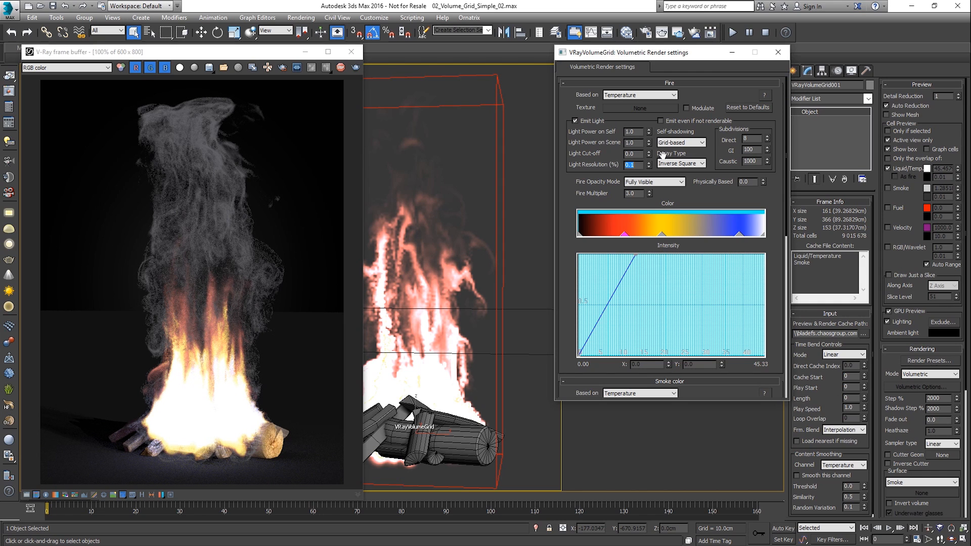
- Close the volumetric settings, switch the volume grid's rendering mode to Mesh, and set the isosurface level to 0.19
{"action": "left_click", "coordinate": [776, 53]}
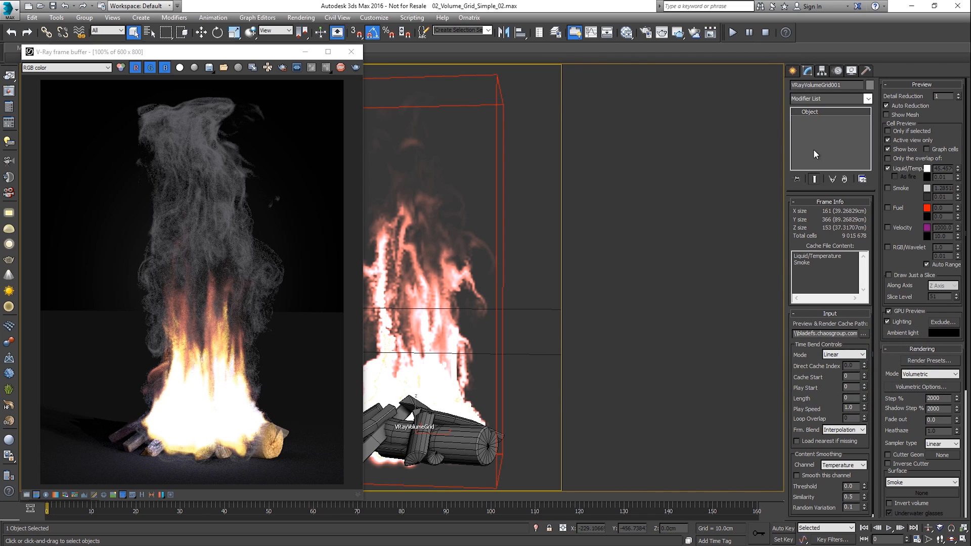
{"action": "left_click", "coordinate": [921, 374]}
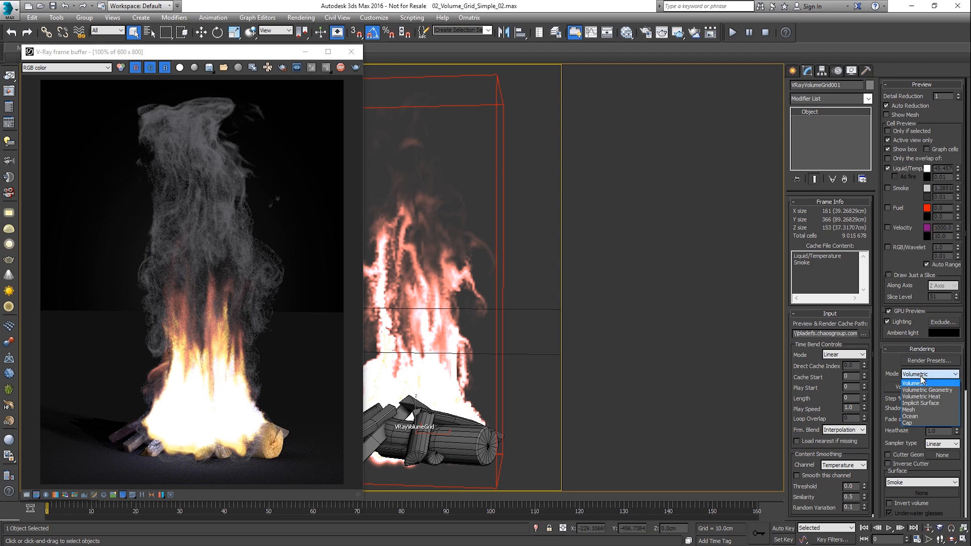
{"action": "left_click", "coordinate": [920, 413]}
{"action": "left_click_drag", "start_coordinate": [920, 414], "coordinate": [919, 278]}
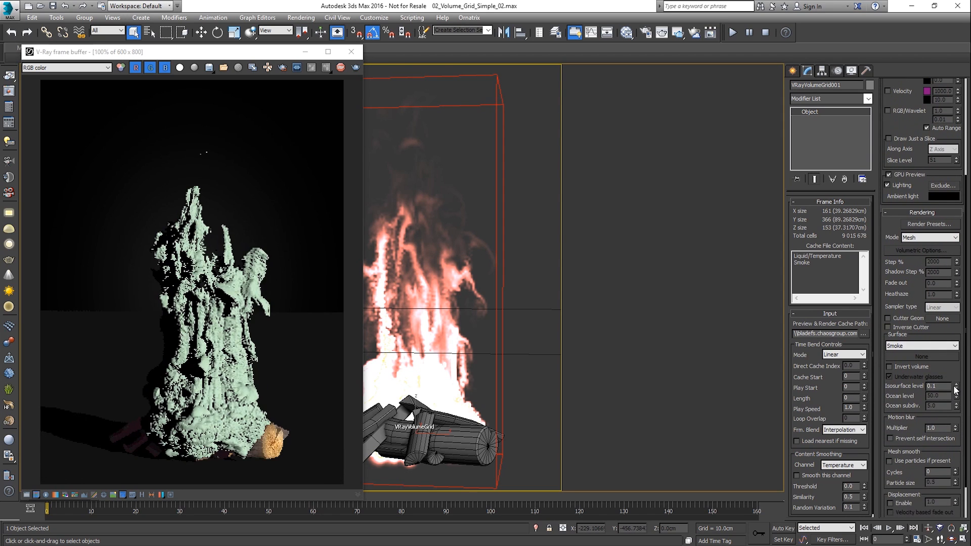
{"action": "left_click_drag", "start_coordinate": [956, 388], "coordinate": [954, 381]}
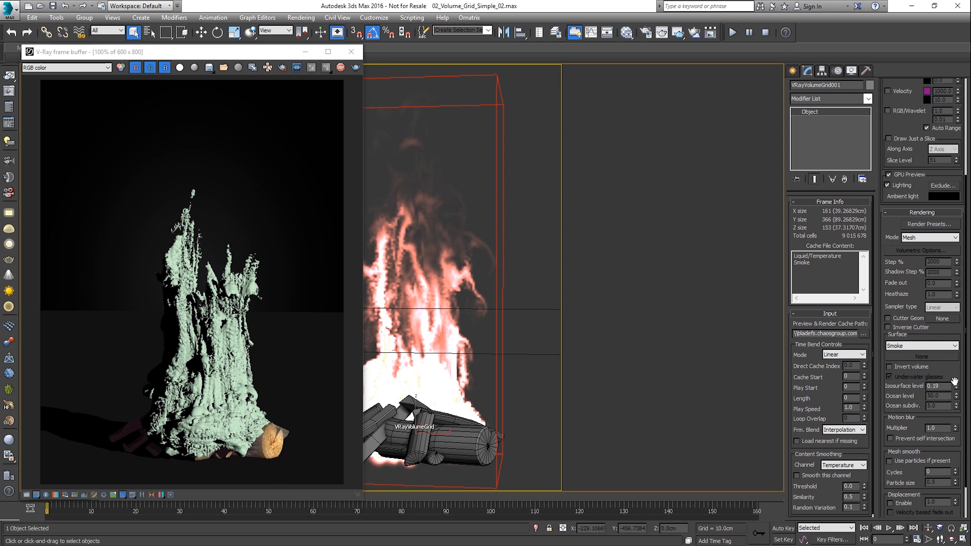
- Try the Ocean rendering mode with an ocean level of 16.5, and return the mode to Mesh
{"action": "left_click", "coordinate": [920, 238]}
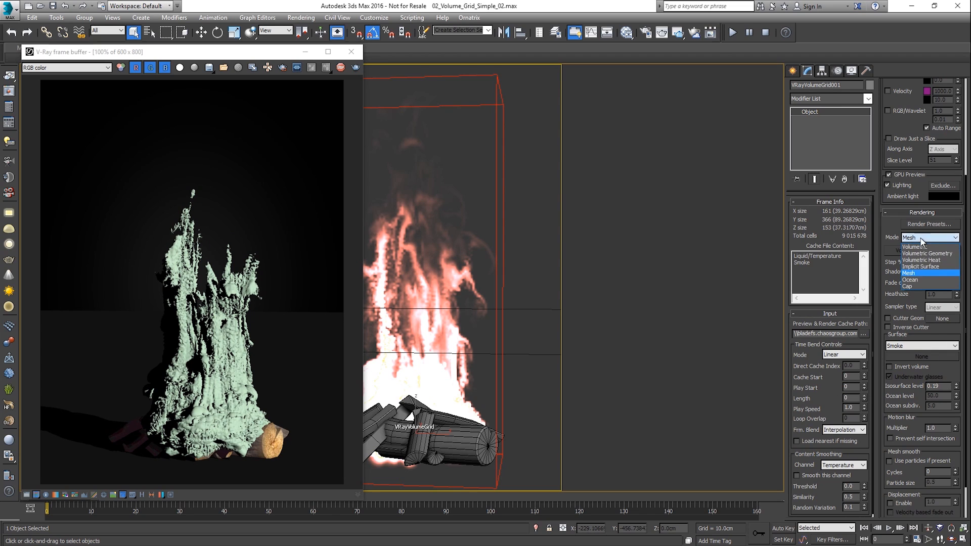
{"action": "left_click", "coordinate": [918, 280]}
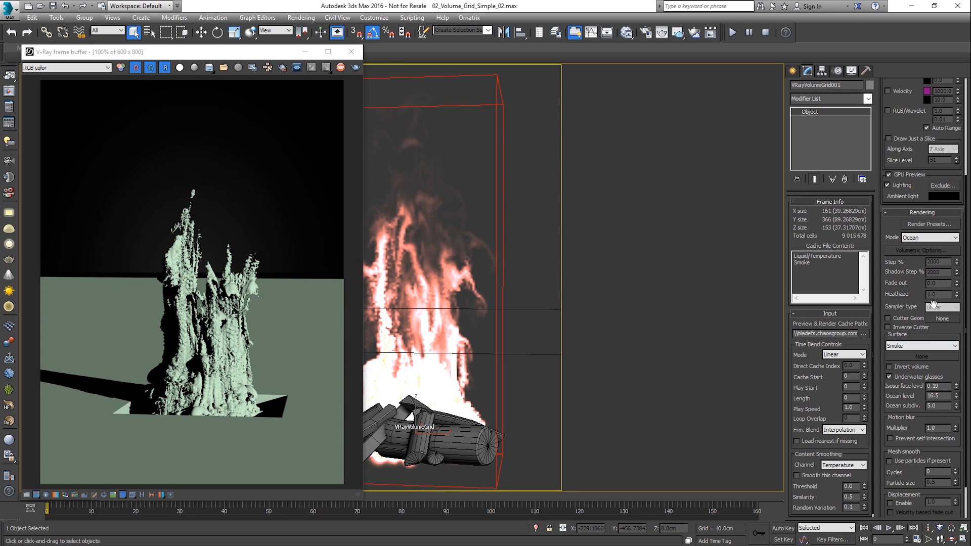
{"action": "left_click", "coordinate": [931, 239]}
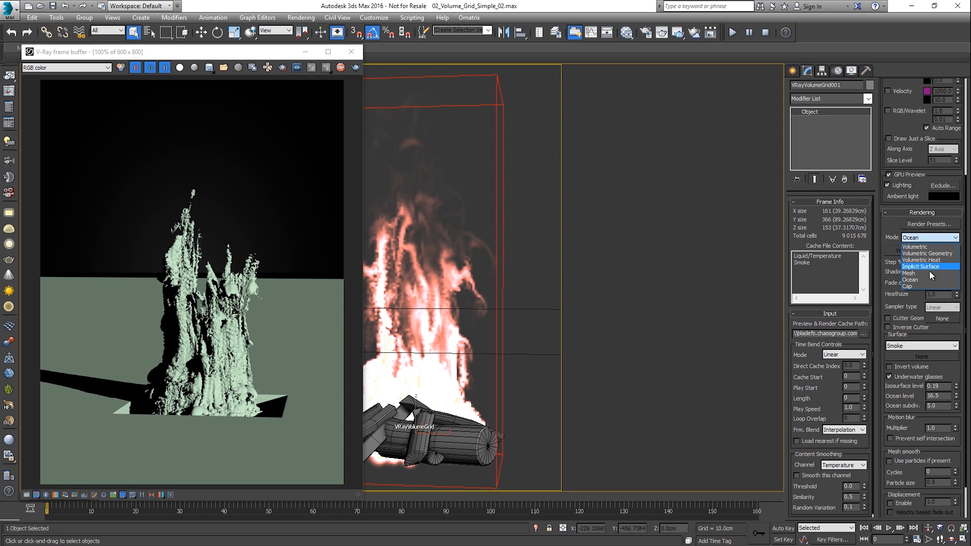
{"action": "left_click", "coordinate": [929, 273]}
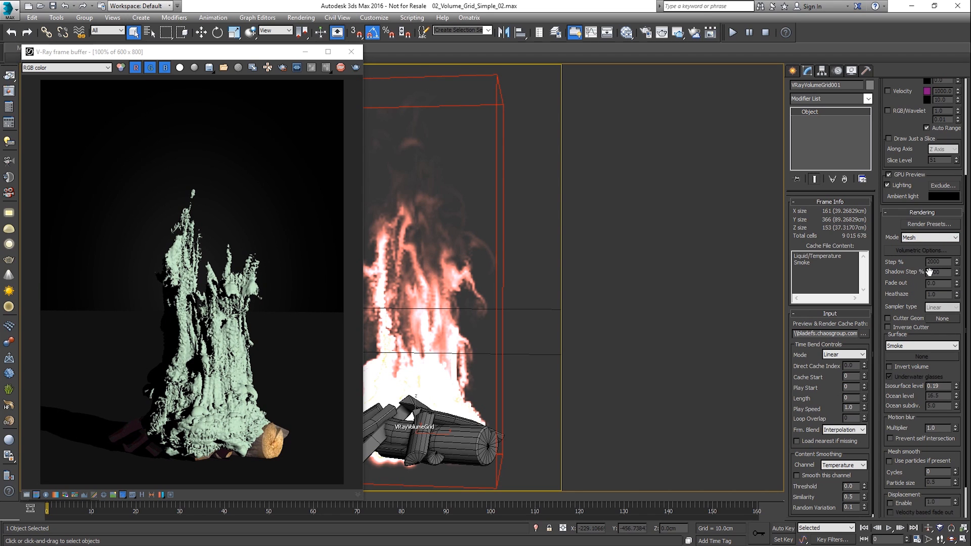
- Turn on Show Mesh in the volume grid's viewport preview
{"action": "left_click_drag", "start_coordinate": [895, 127], "coordinate": [901, 306]}
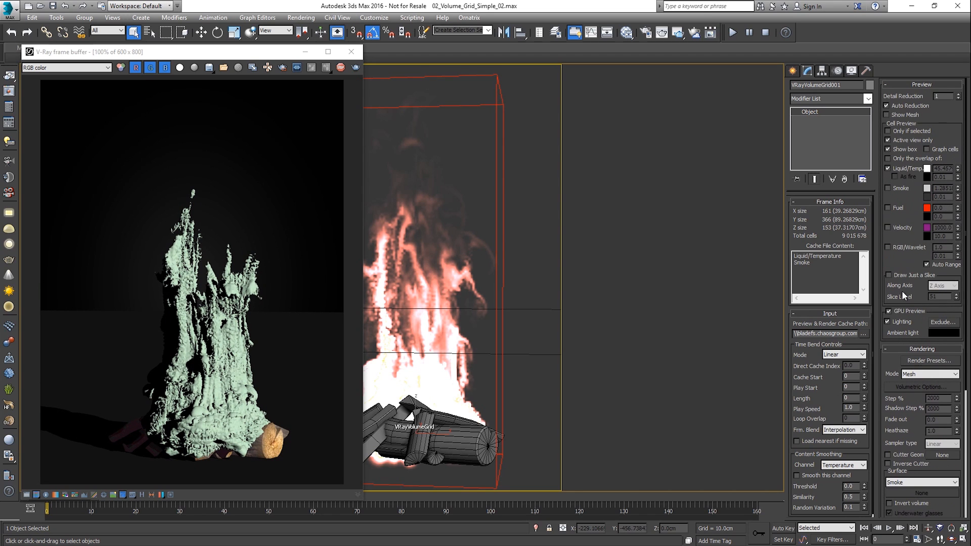
{"action": "left_click", "coordinate": [895, 116]}
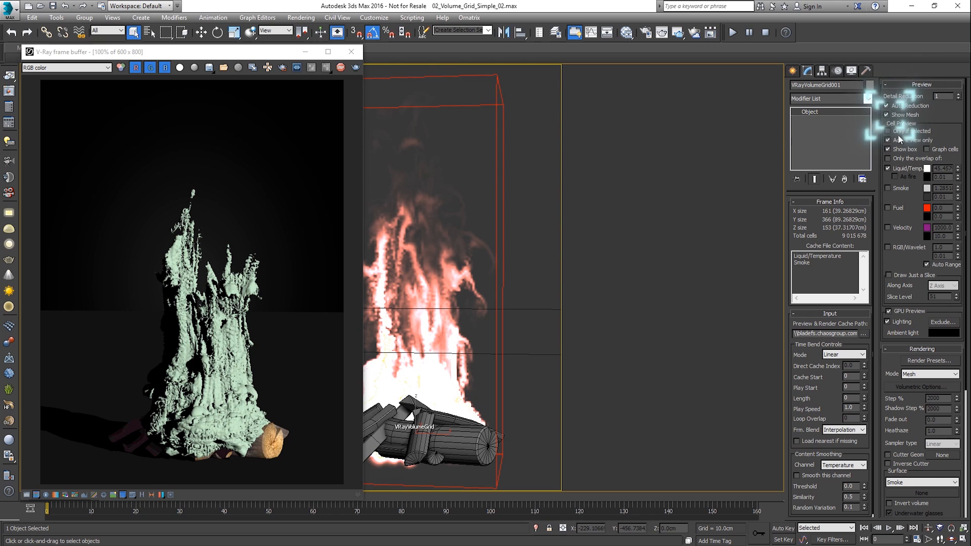
{"action": "scroll", "coordinate": [910, 203], "scroll_direction": "down", "scroll_amount": 5}
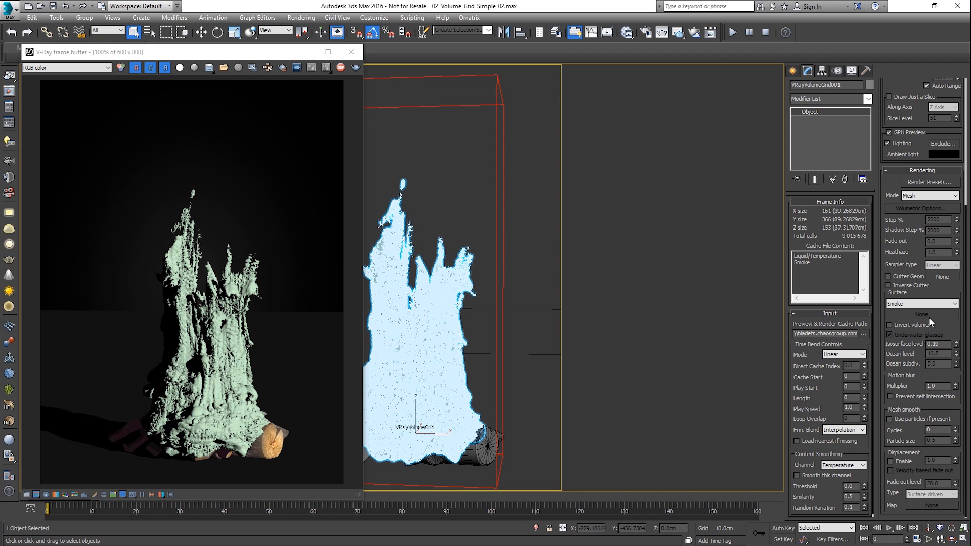
- Add a Relax modifier to the volume grid with a relax value of 1.0 and 10 iterations
{"action": "left_click", "coordinate": [867, 99]}
{"action": "left_click_drag", "start_coordinate": [868, 113], "coordinate": [882, 331]}
{"action": "left_click", "coordinate": [840, 263]}
{"action": "double_click", "coordinate": [835, 214]}
{"action": "type", "text": "1"}
{"action": "key", "text": "Tab"}
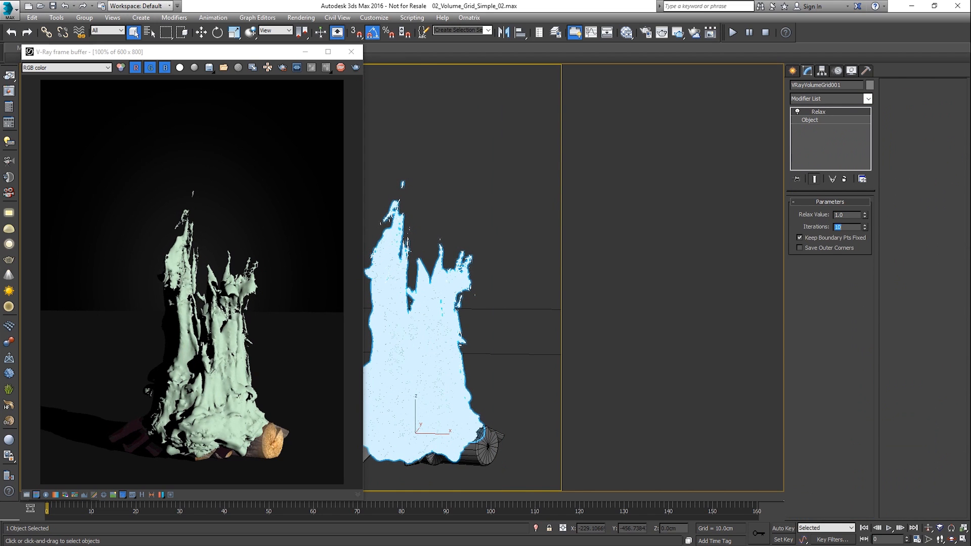
- Add a Twist modifier above Relax and set its angle to 326 around the Z axis
{"action": "left_click_drag", "start_coordinate": [869, 125], "coordinate": [839, 438]}
{"action": "left_click", "coordinate": [839, 438]}
{"action": "left_click_drag", "start_coordinate": [852, 221], "coordinate": [868, 432]}
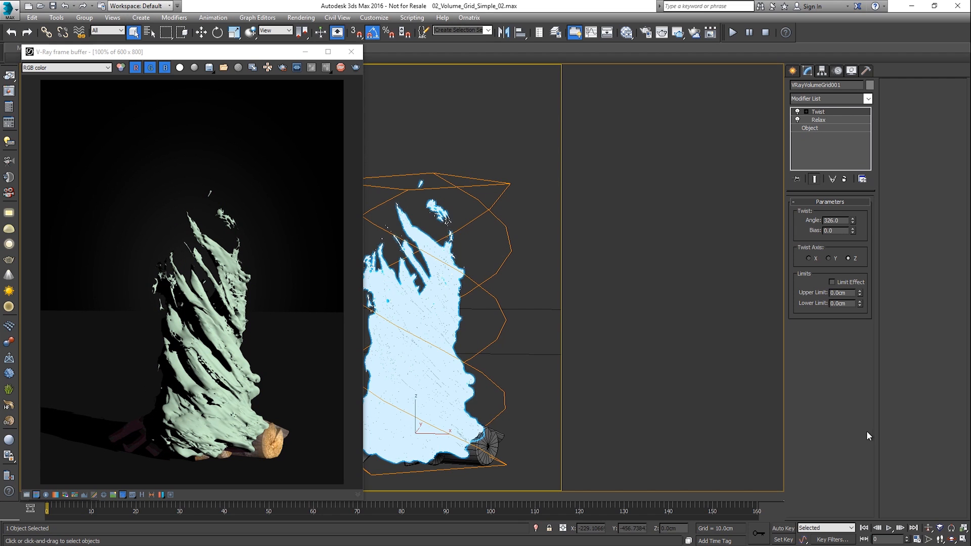
- Assign the Liquid VRayMtl from the Material Editor to the selected volume grid
{"action": "key", "text": "m"}
{"action": "right_click", "coordinate": [552, 174]}
{"action": "left_click", "coordinate": [563, 188]}
- Set the Liquid material's reflection and refraction colors to pure white
{"action": "left_click", "coordinate": [668, 124]}
{"action": "left_click_drag", "start_coordinate": [298, 106], "coordinate": [291, 147]}
{"action": "left_click", "coordinate": [669, 143]}
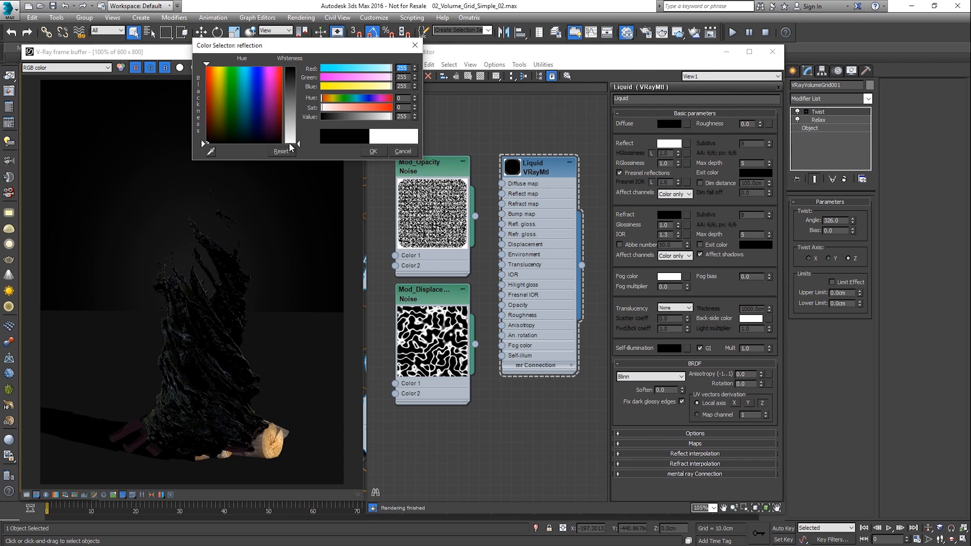
{"action": "left_click", "coordinate": [668, 214]}
{"action": "left_click_drag", "start_coordinate": [299, 68], "coordinate": [297, 144]}
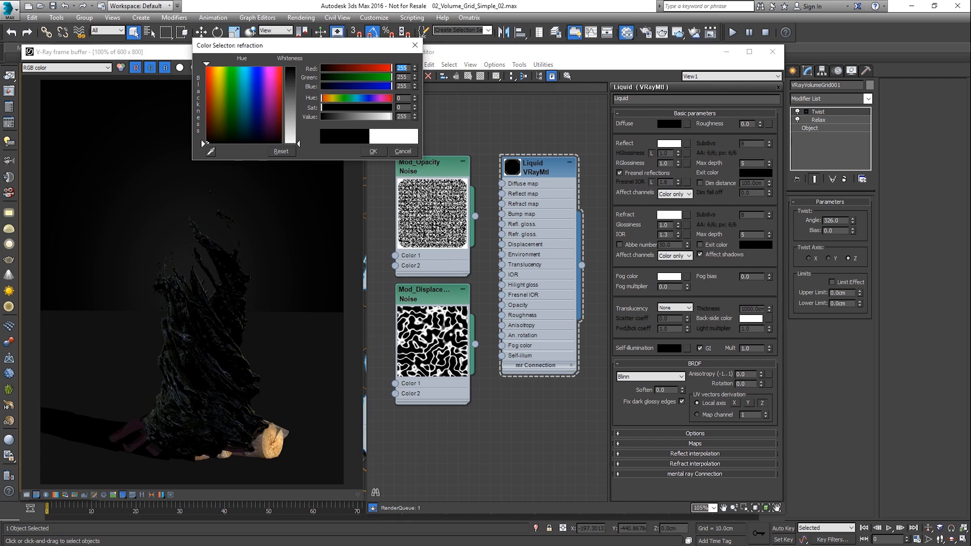
{"action": "left_click", "coordinate": [383, 151]}
- Set the Liquid material's fog color to a pale cyan (230, 255, 254) and its fog multiplier to 0.87
{"action": "left_click", "coordinate": [669, 276]}
{"action": "left_click_drag", "start_coordinate": [322, 108], "coordinate": [328, 107]}
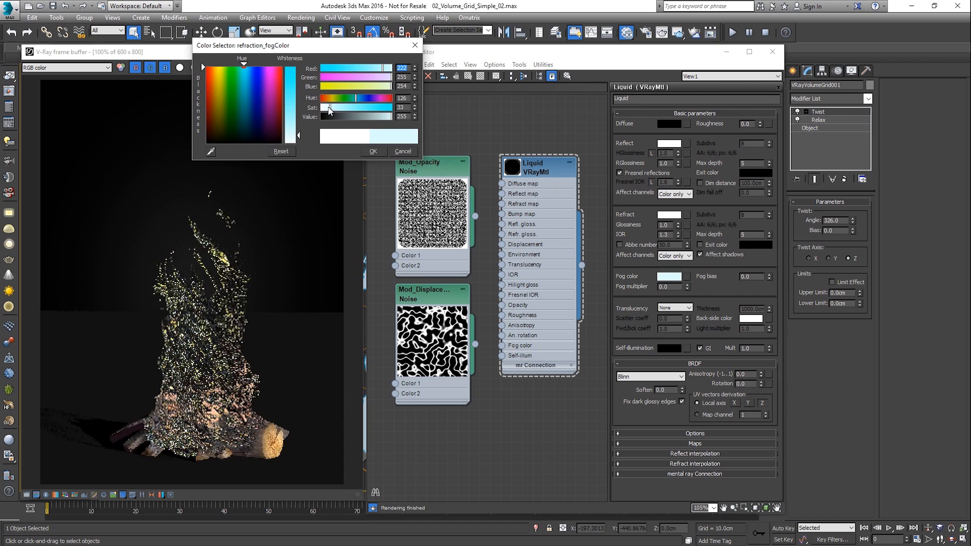
{"action": "left_click", "coordinate": [369, 151]}
{"action": "left_click_drag", "start_coordinate": [687, 285], "coordinate": [683, 241]}
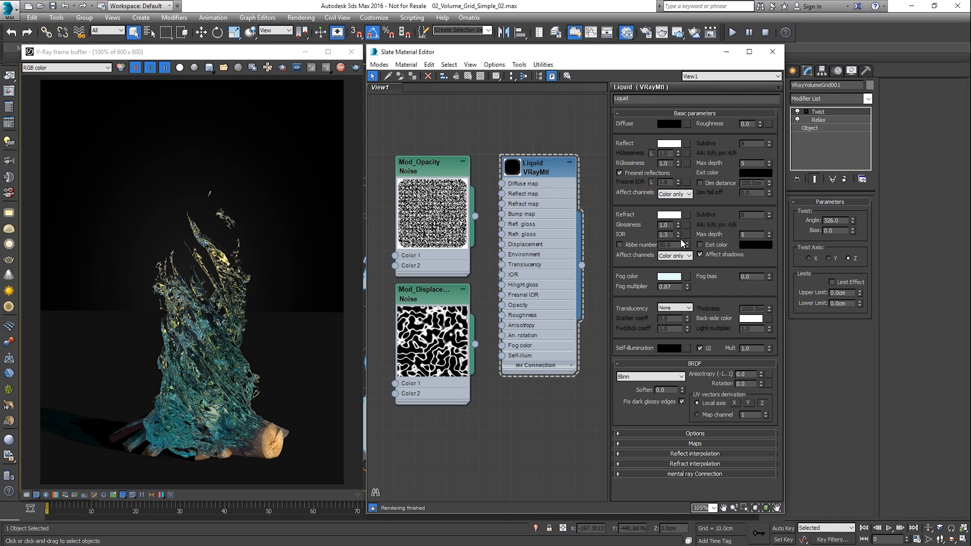
- Return to the base object level of the volume grid and set its rendering mode to Volumetric
{"action": "left_click", "coordinate": [847, 129]}
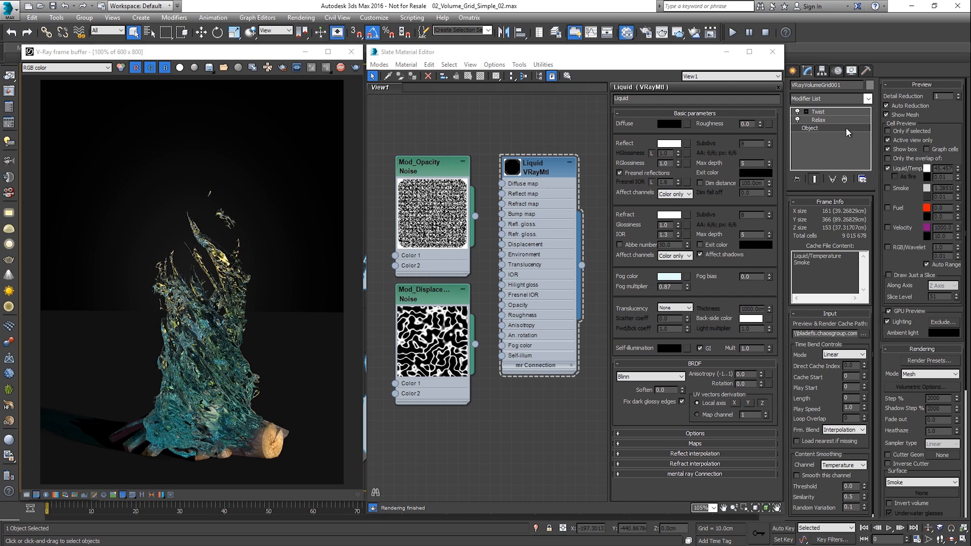
{"action": "left_click", "coordinate": [930, 374]}
{"action": "left_click", "coordinate": [919, 397]}
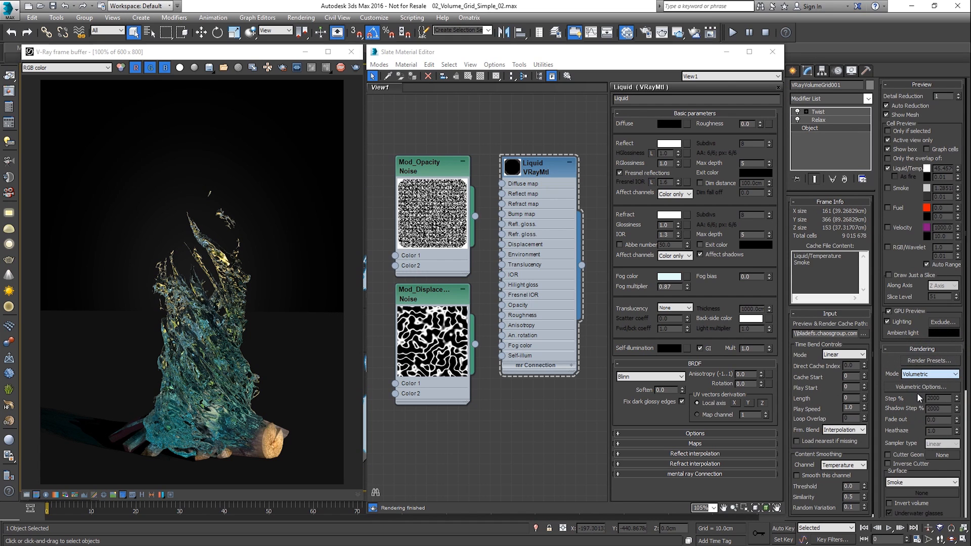
- Enable displacement on the volume grid and assign the displacement Noise map from the Material Editor to it
{"action": "scroll", "coordinate": [910, 409], "scroll_direction": "down", "scroll_amount": 5}
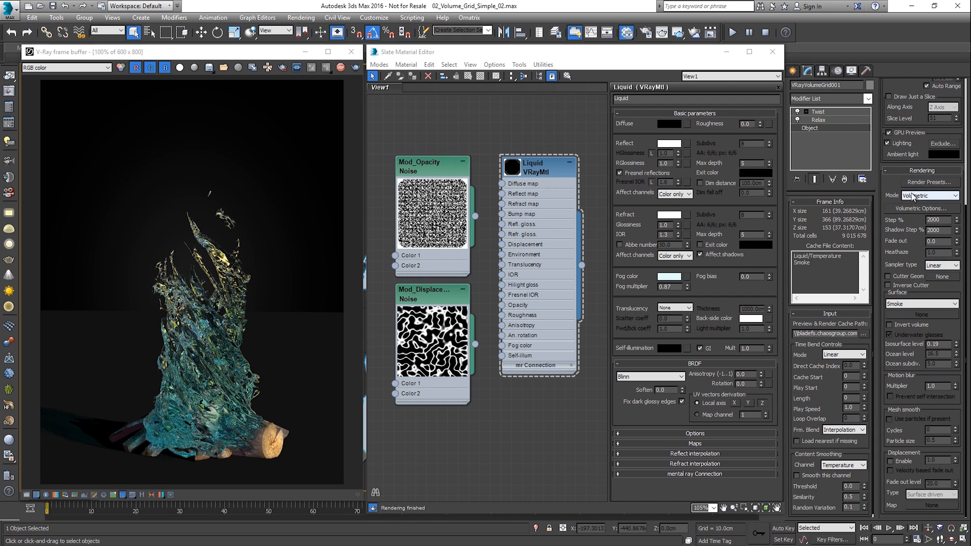
{"action": "left_click", "coordinate": [906, 463]}
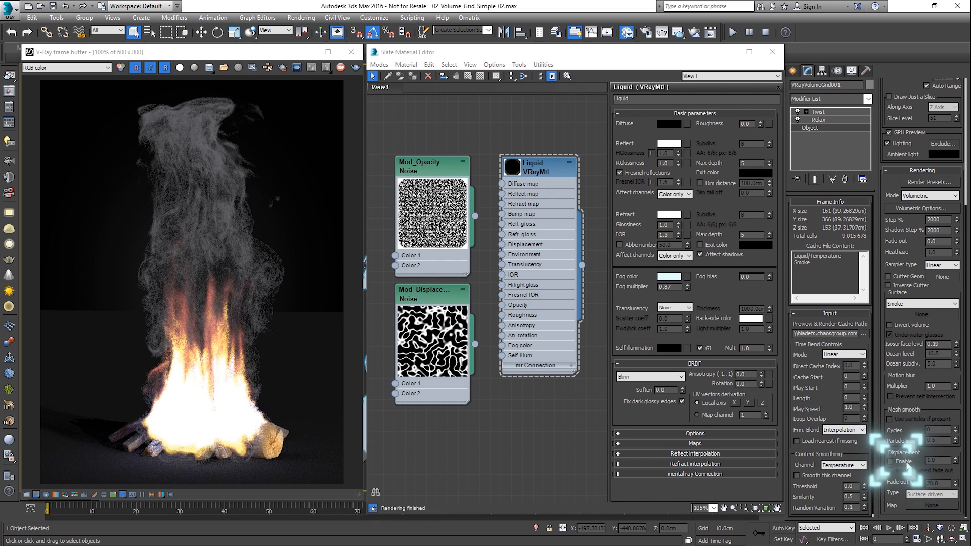
{"action": "left_click_drag", "start_coordinate": [475, 345], "coordinate": [925, 506]}
{"action": "left_click", "coordinate": [473, 305]}
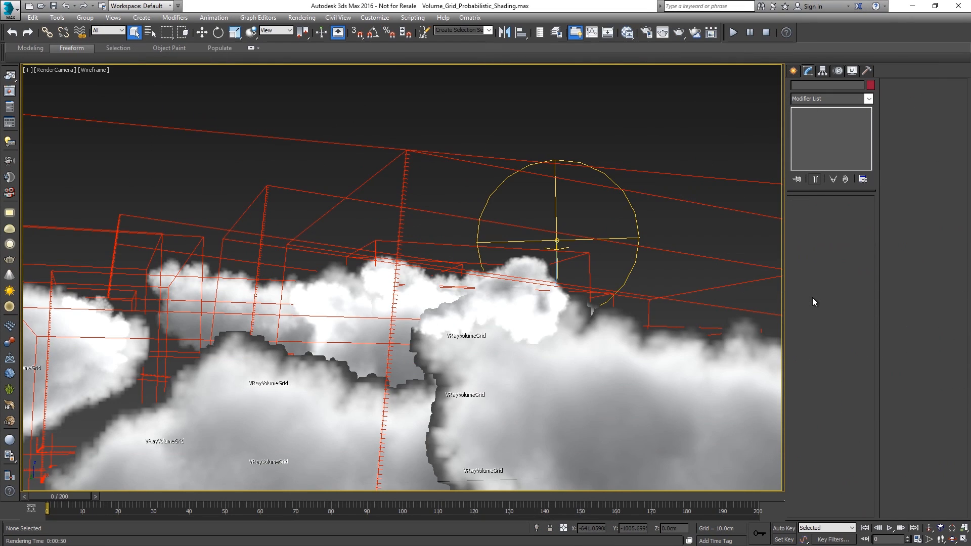
- Render the RenderCamera view of the cloud scene Volume_Grid_Probabilistic_Shading.max
{"action": "left_click", "coordinate": [678, 33]}
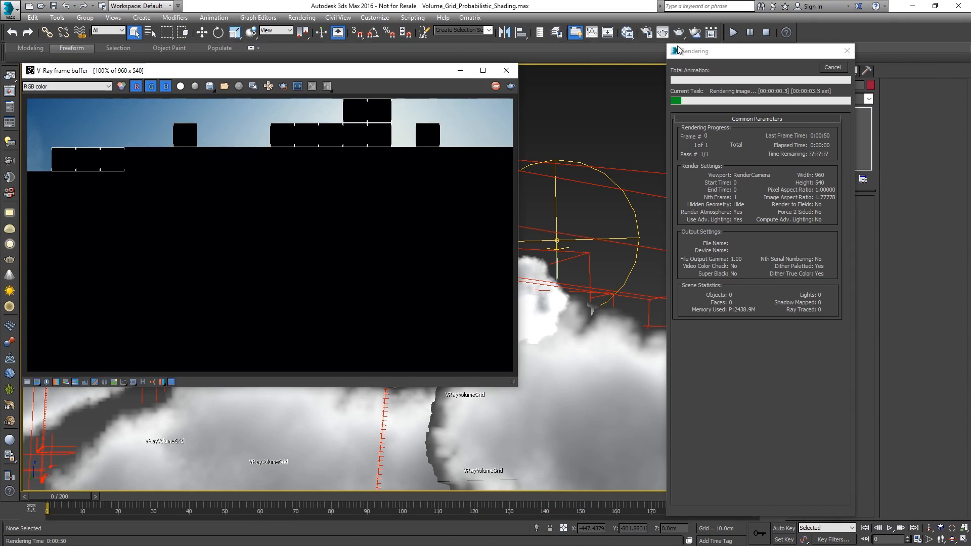